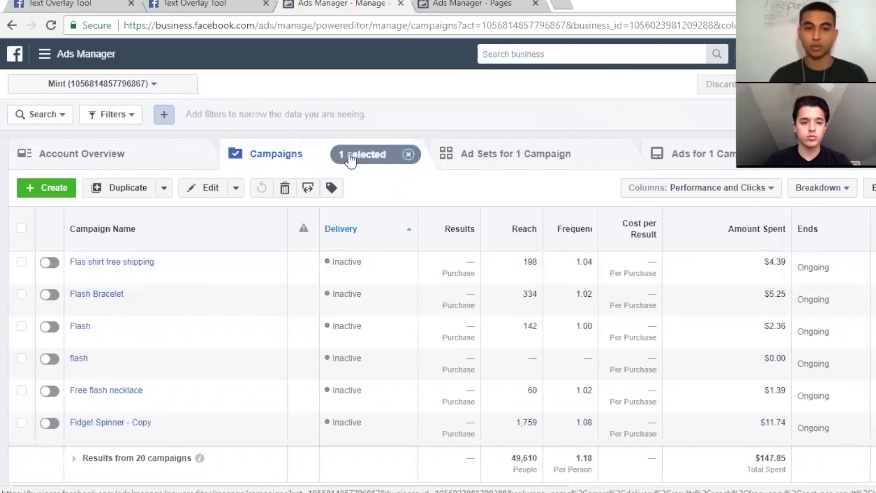
{"action": "left_click", "coordinate": [44, 54]}
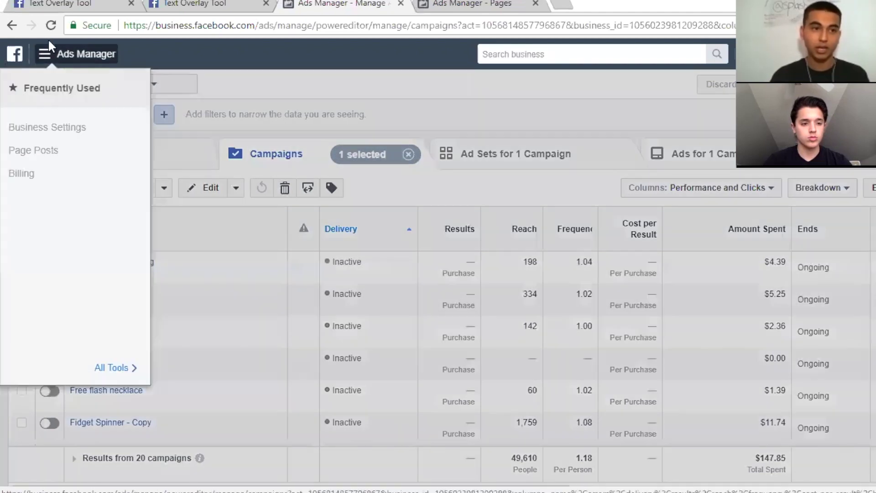
{"action": "left_click", "coordinate": [135, 366]}
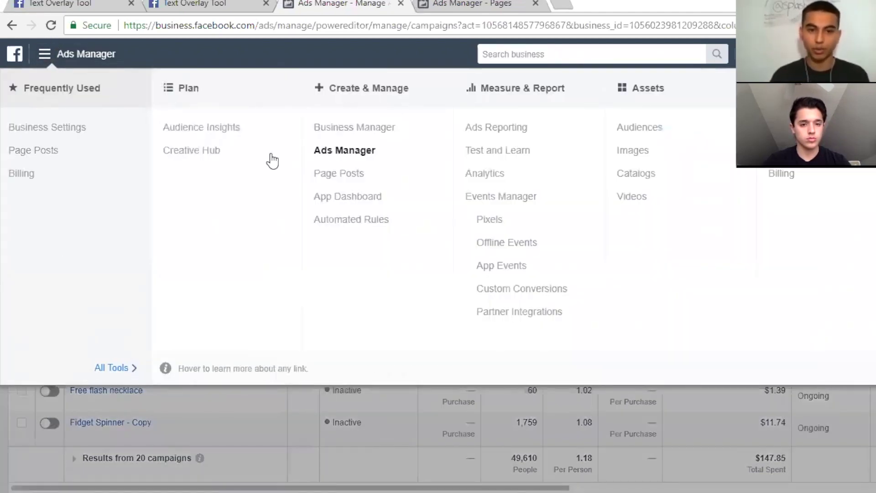
{"action": "left_click", "coordinate": [318, 426]}
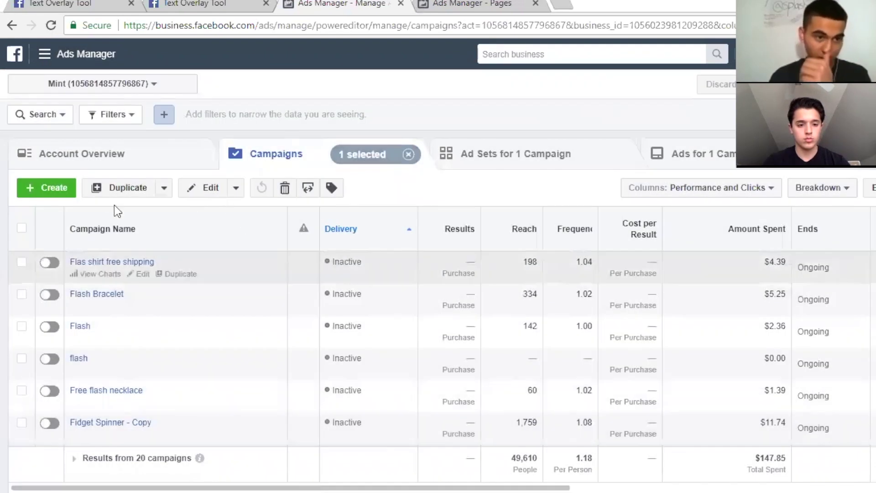
Create a new campaign with the Conversions objective and name it "Gold Rose"
{"action": "left_click", "coordinate": [64, 194]}
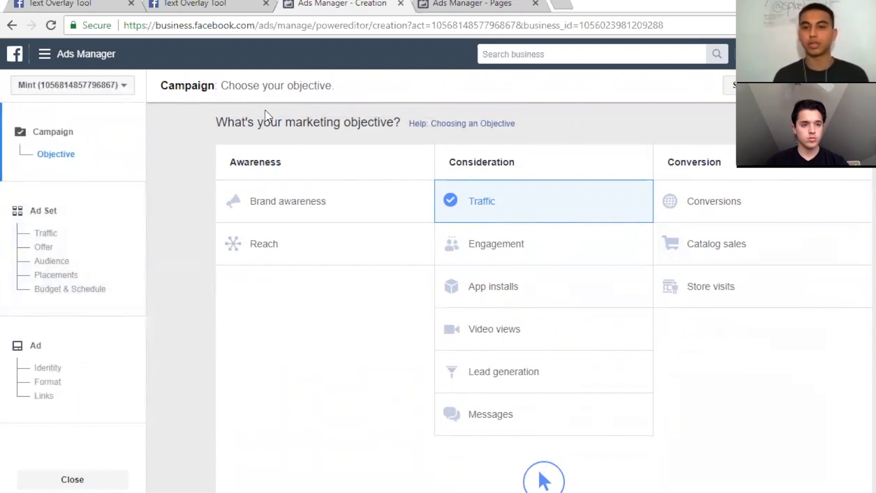
{"action": "left_click", "coordinate": [761, 210]}
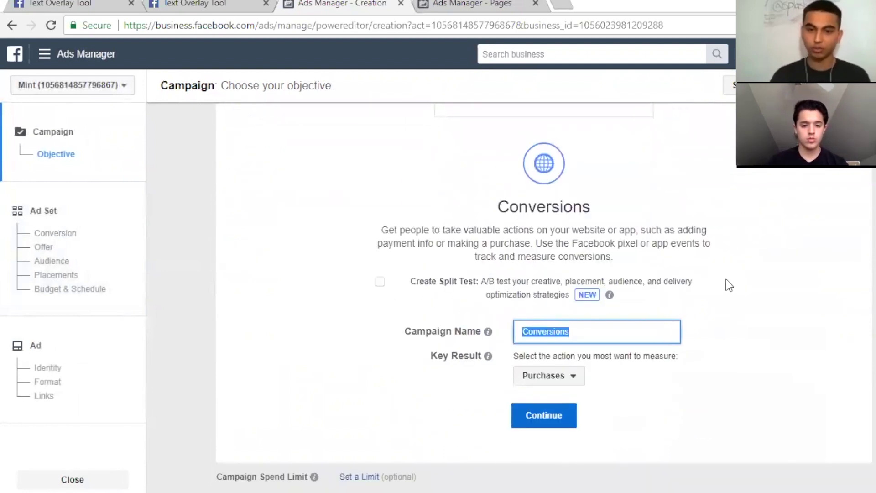
{"action": "key", "text": "BackSpace"}
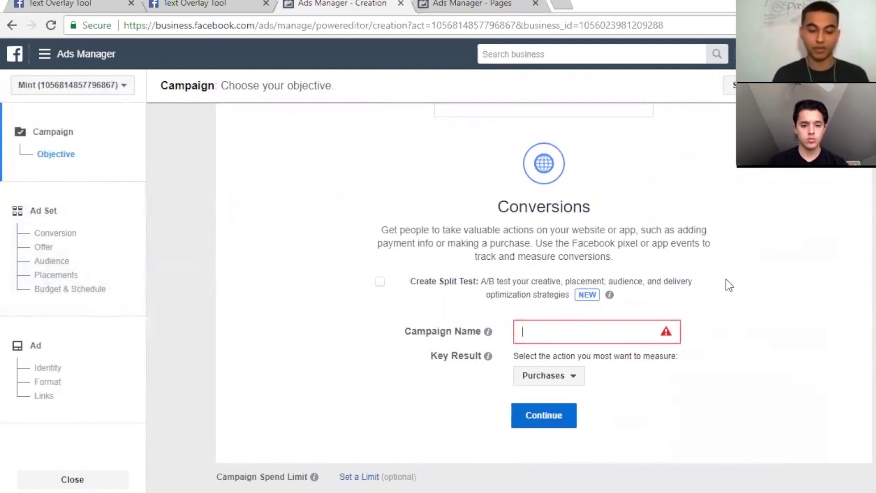
{"action": "type", "text": "Gold Rose"}
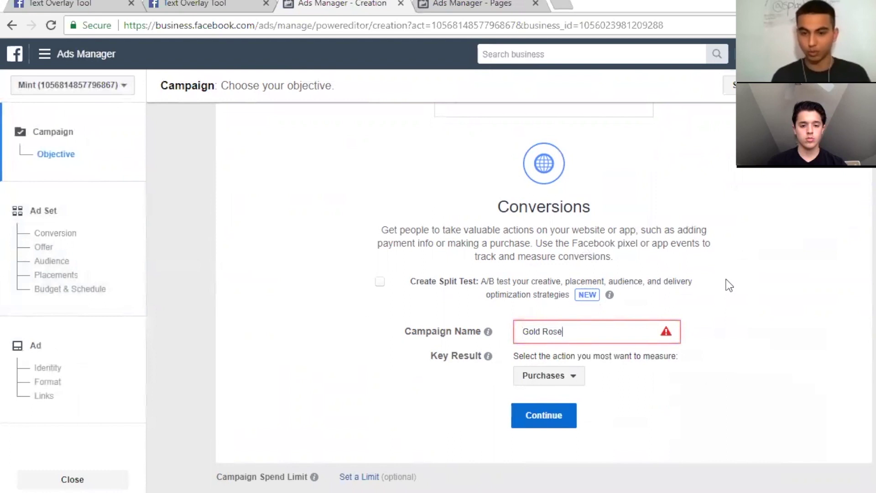
Keep Purchases as the campaign's key result and continue to the ad set settings
{"action": "left_click", "coordinate": [565, 381]}
{"action": "left_click", "coordinate": [562, 391]}
{"action": "left_click", "coordinate": [562, 391]}
{"action": "left_click", "coordinate": [566, 401]}
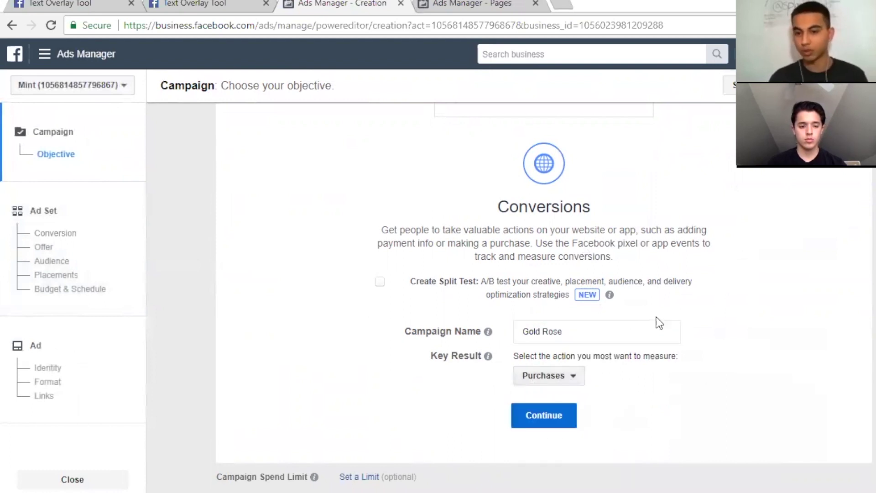
{"action": "scroll", "coordinate": [577, 378], "scroll_direction": "down", "scroll_amount": 1}
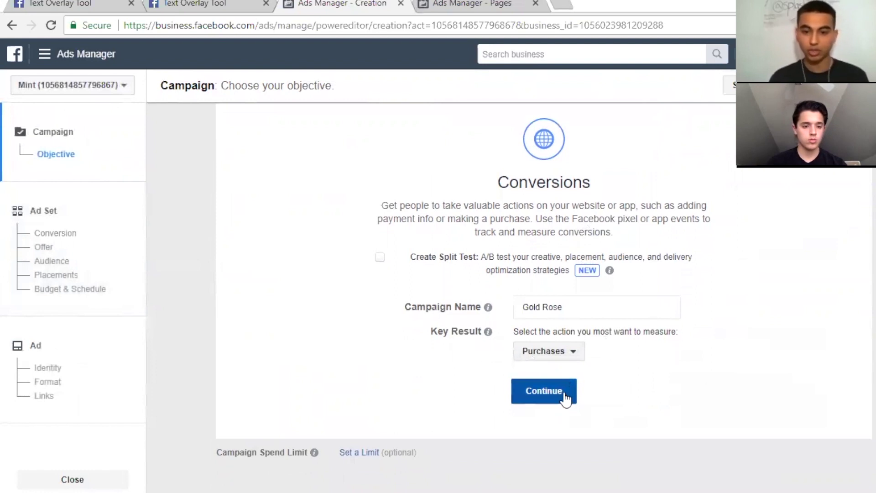
{"action": "left_click", "coordinate": [565, 392]}
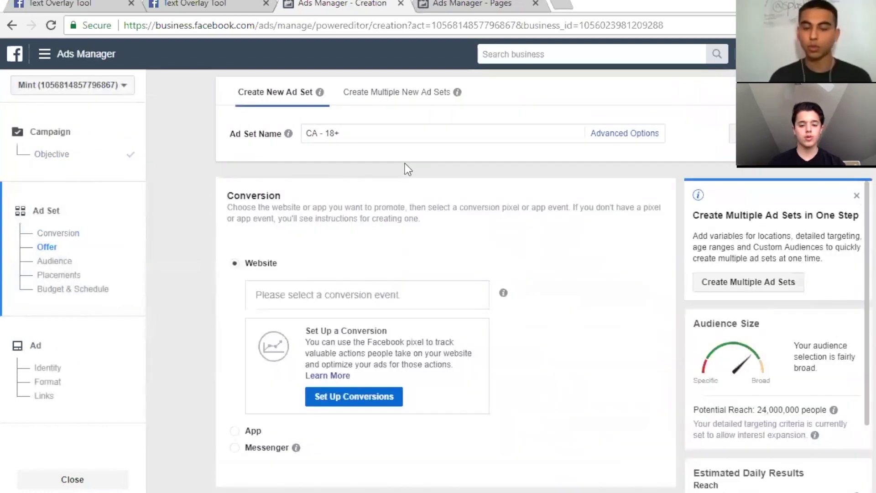
{"action": "left_click", "coordinate": [382, 296]}
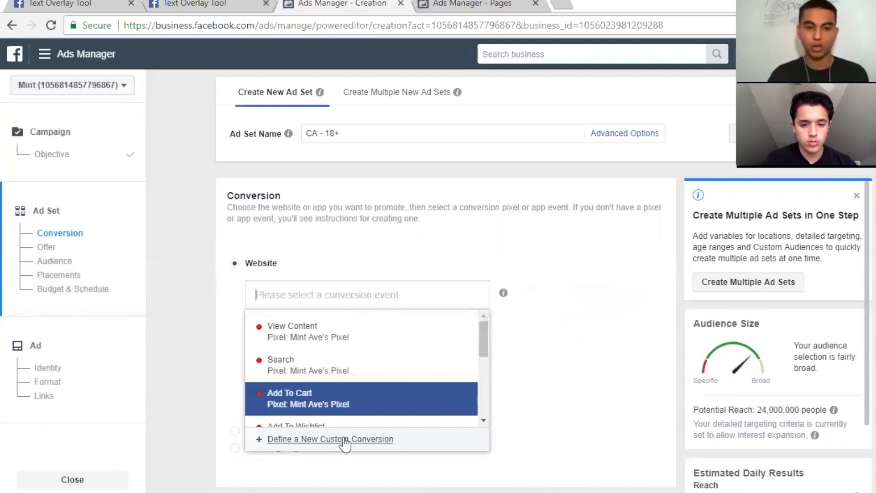
{"action": "left_click", "coordinate": [351, 336]}
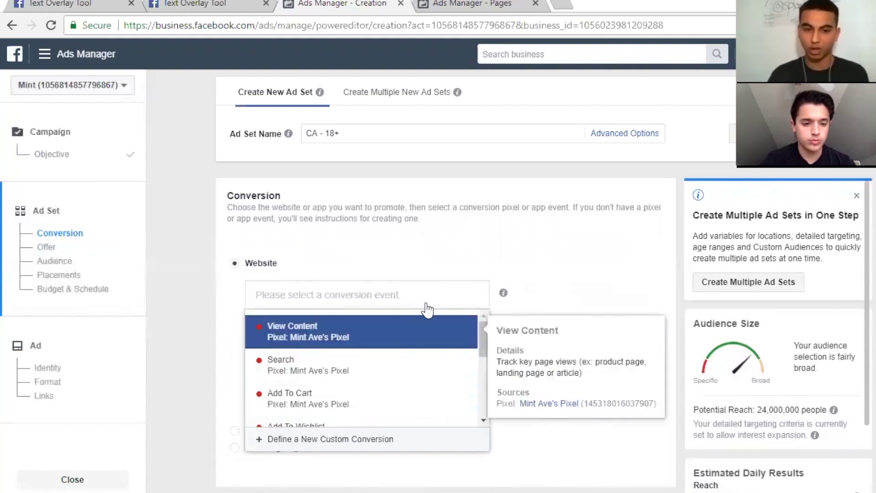
Look through the custom and lookalike audiences available for the ad set, leaving none selected
{"action": "scroll", "coordinate": [572, 268], "scroll_direction": "down", "scroll_amount": 15}
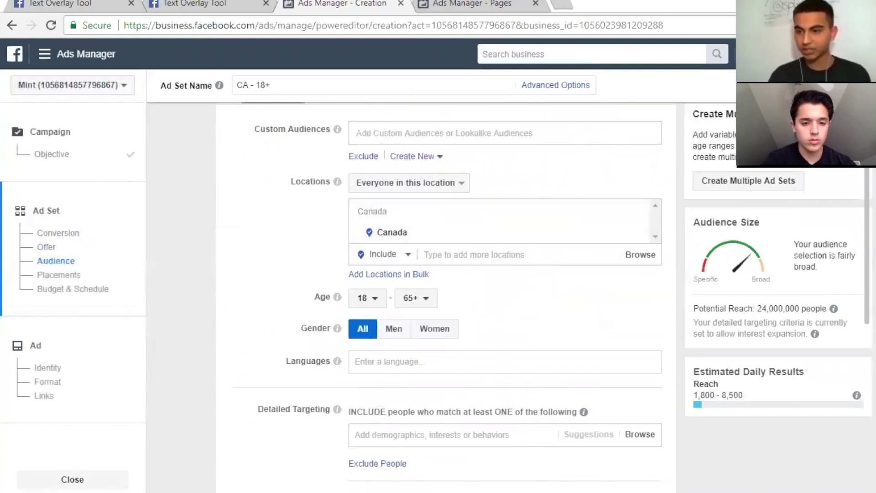
{"action": "scroll", "coordinate": [519, 282], "scroll_direction": "up", "scroll_amount": 2}
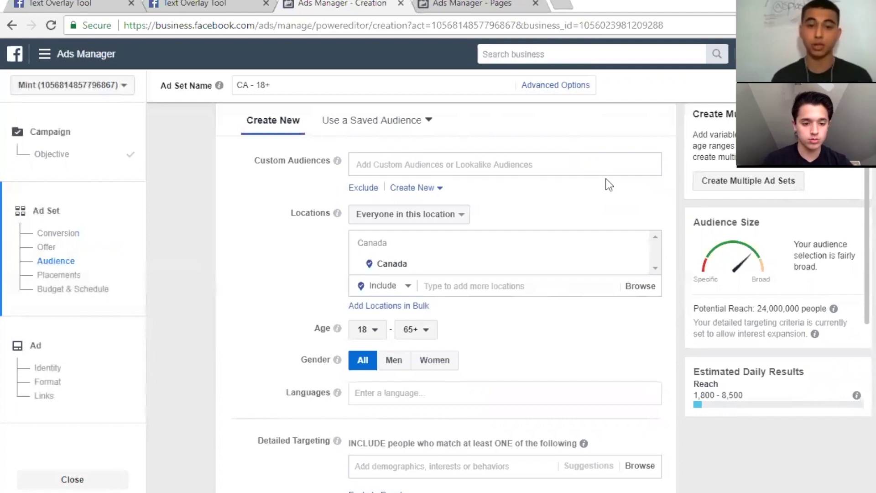
{"action": "left_click", "coordinate": [496, 170]}
{"action": "left_click", "coordinate": [495, 189]}
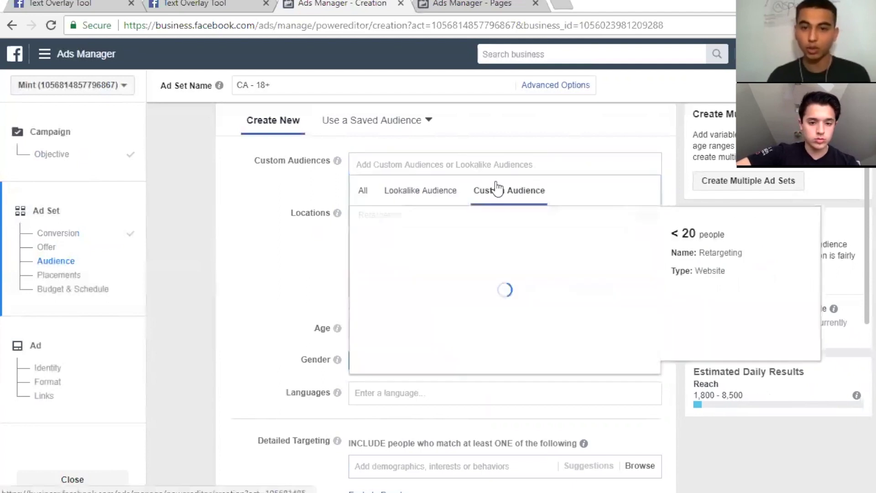
{"action": "left_click", "coordinate": [445, 204]}
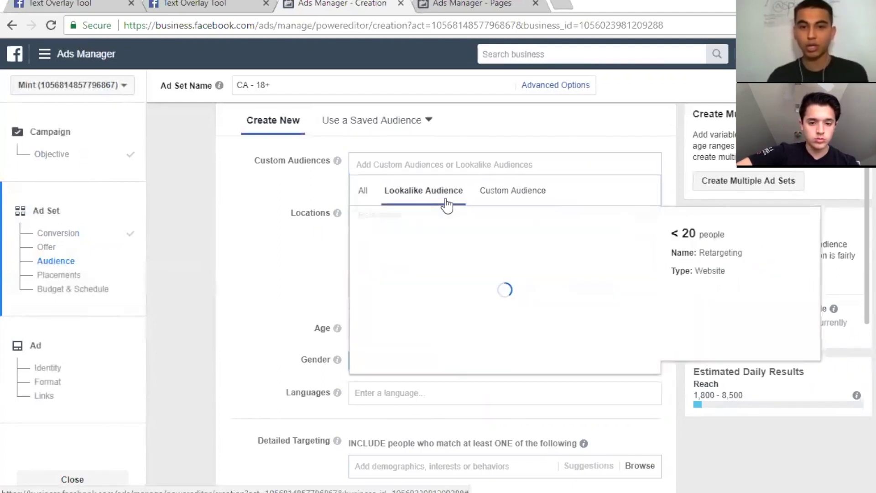
{"action": "left_click", "coordinate": [278, 201]}
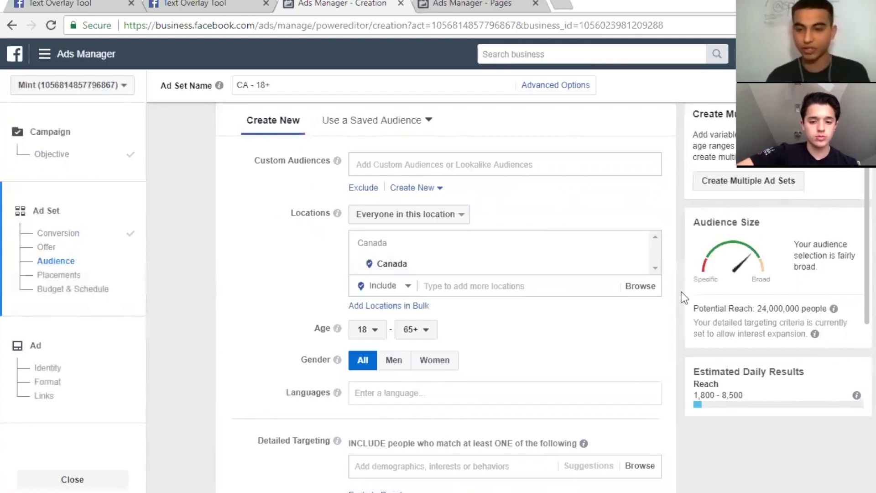
Replace Canada with United States as the ad set's targeted location
{"action": "scroll", "coordinate": [675, 292], "scroll_direction": "down", "scroll_amount": 3}
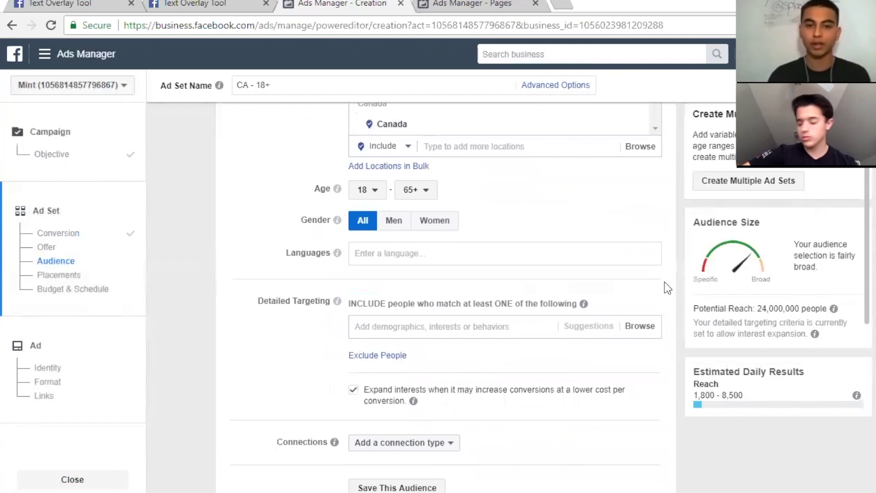
{"action": "scroll", "coordinate": [665, 281], "scroll_direction": "up", "scroll_amount": 3}
{"action": "mouse_move", "coordinate": [647, 258]}
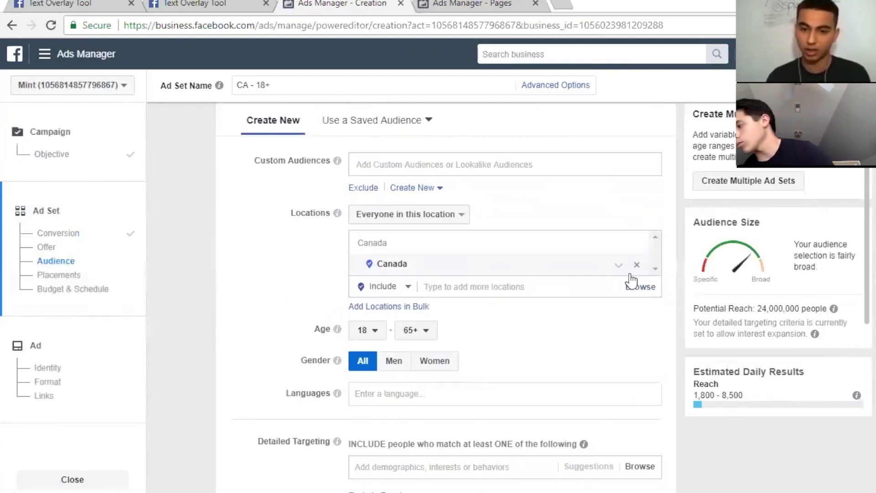
{"action": "left_click", "coordinate": [573, 292]}
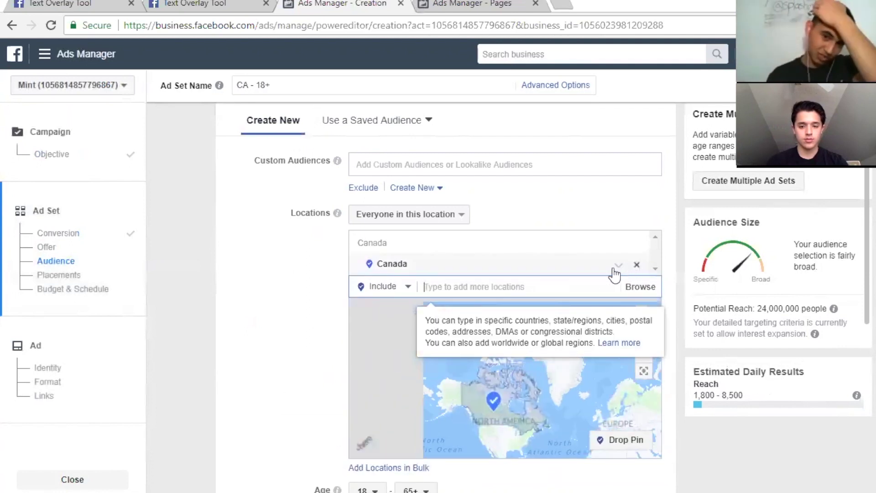
{"action": "left_click", "coordinate": [636, 266]}
{"action": "type", "text": "united"}
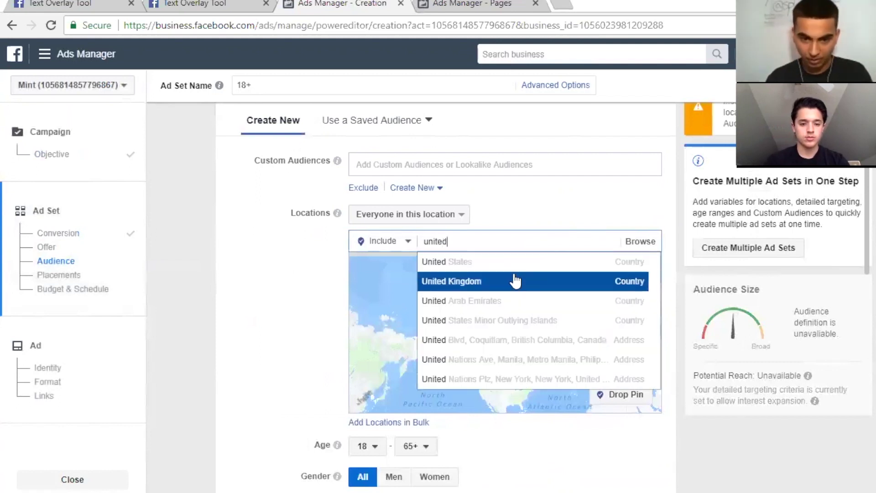
{"action": "left_click", "coordinate": [524, 260]}
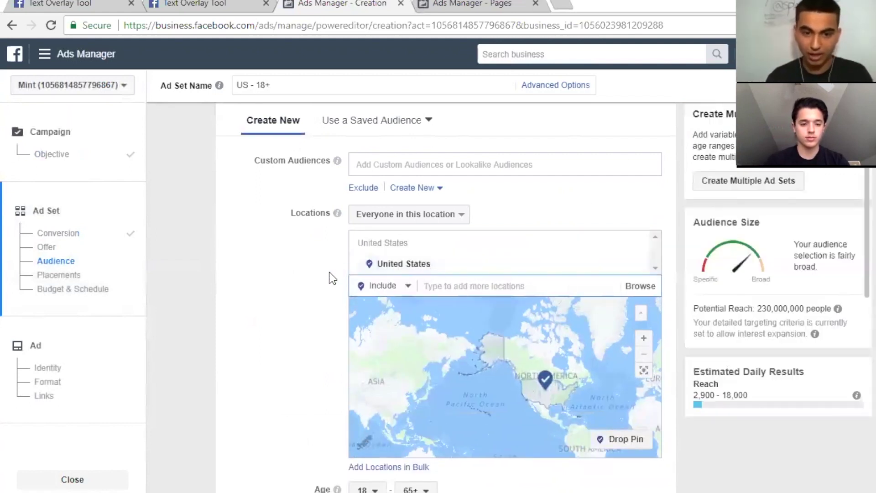
Set the maximum age of the ad set's audience to 36
{"action": "scroll", "coordinate": [335, 275], "scroll_direction": "down", "scroll_amount": 3}
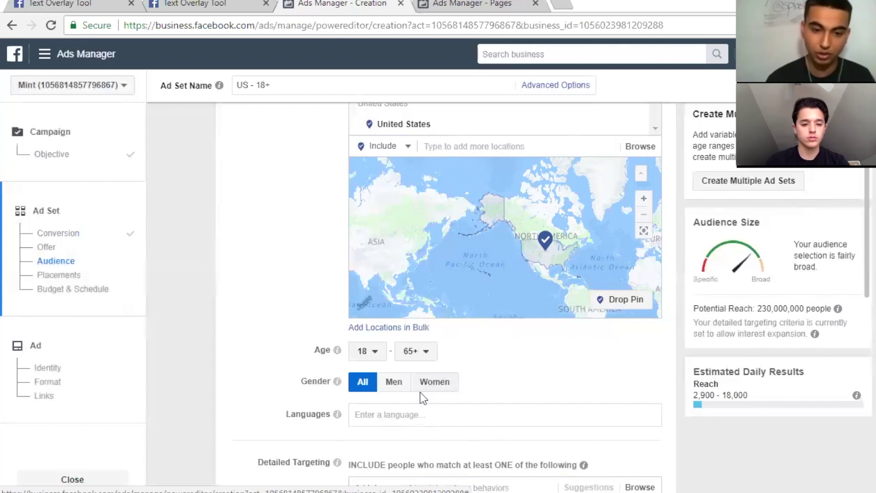
{"action": "left_click", "coordinate": [428, 351]}
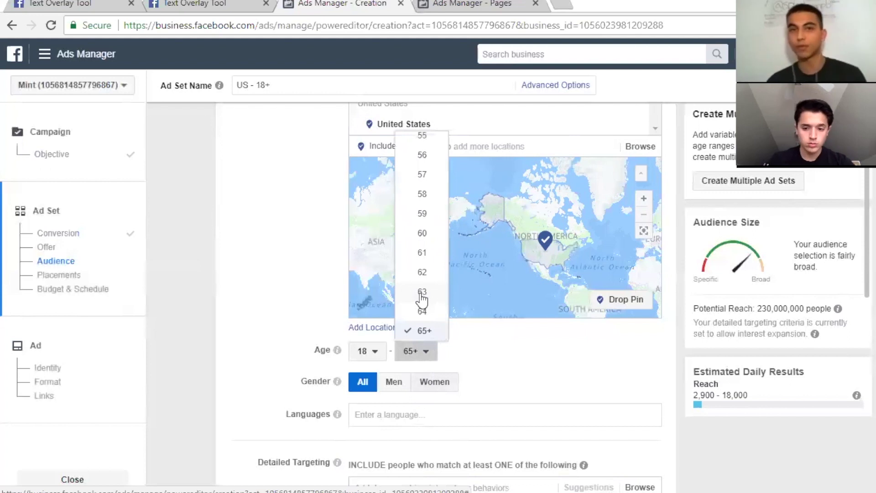
{"action": "scroll", "coordinate": [424, 292], "scroll_direction": "up", "scroll_amount": 9}
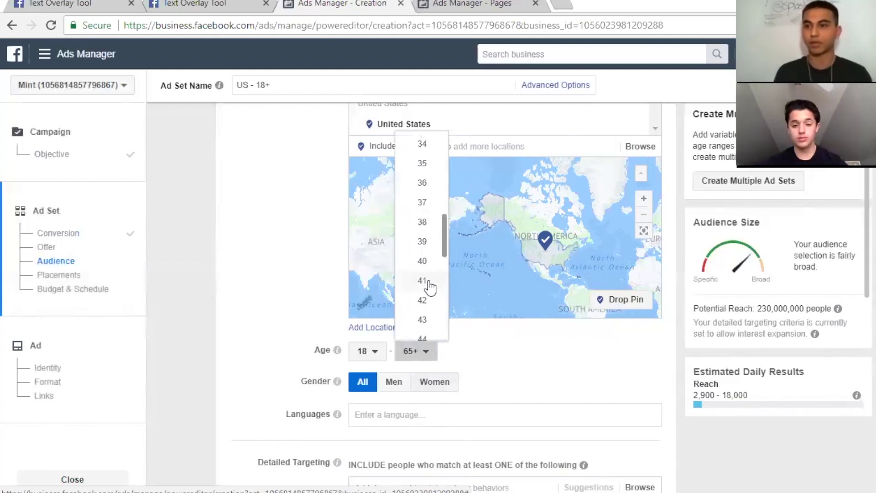
{"action": "scroll", "coordinate": [429, 291], "scroll_direction": "up", "scroll_amount": 8}
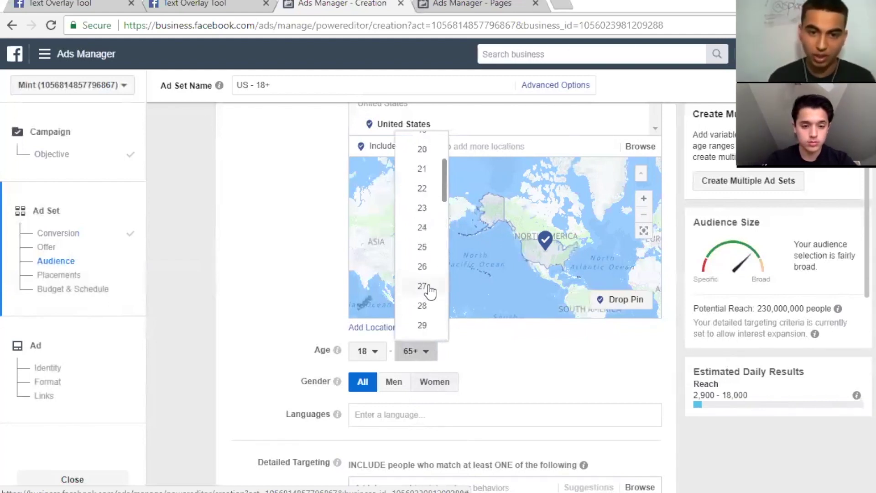
{"action": "scroll", "coordinate": [431, 254], "scroll_direction": "down", "scroll_amount": 5}
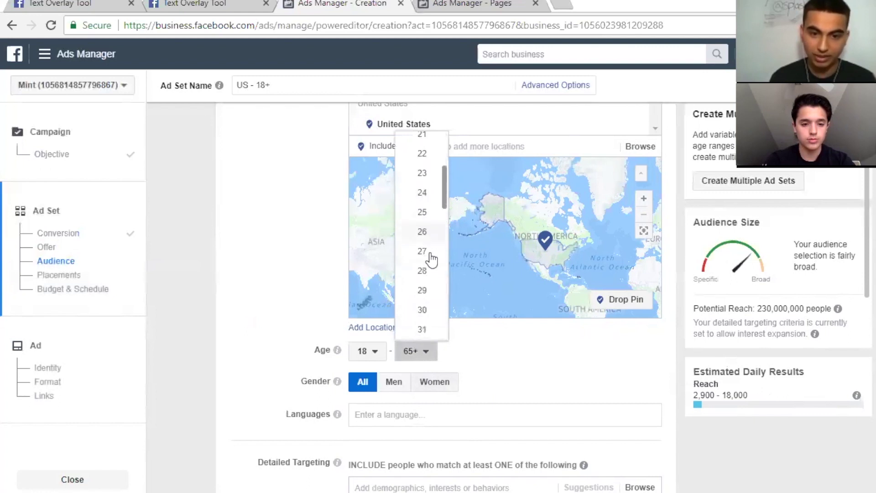
{"action": "left_click", "coordinate": [429, 292]}
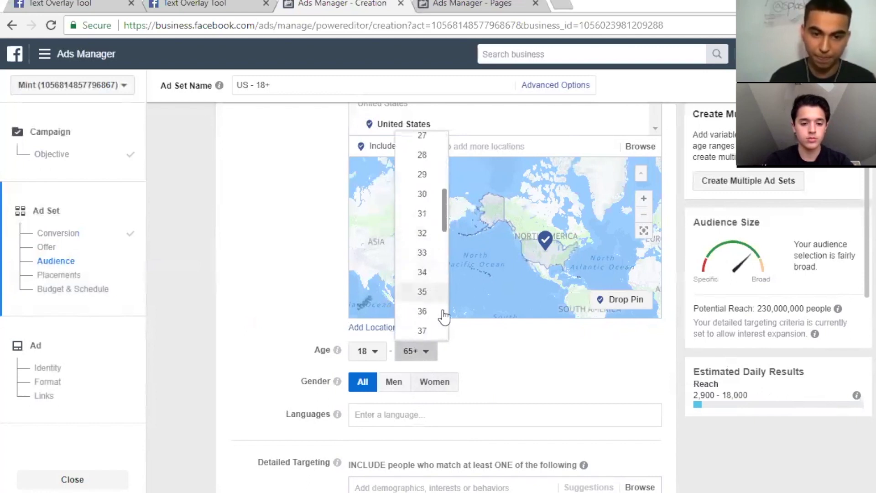
{"action": "left_click", "coordinate": [420, 356]}
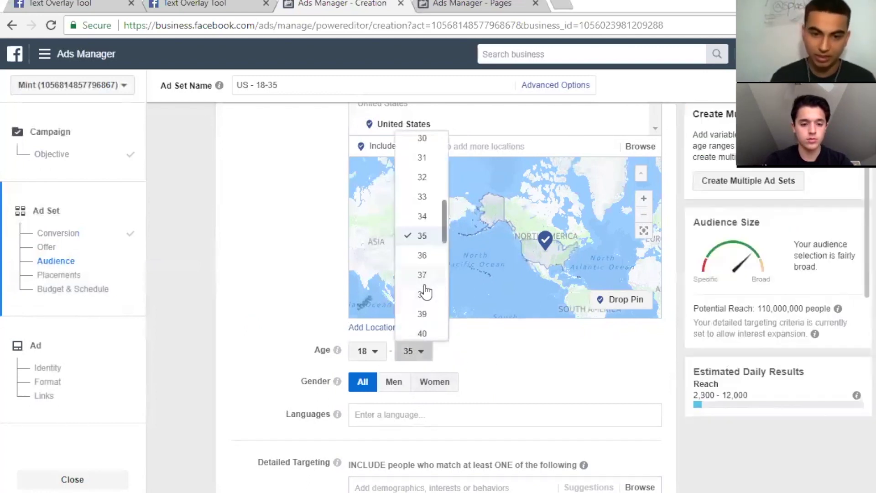
{"action": "left_click", "coordinate": [424, 256]}
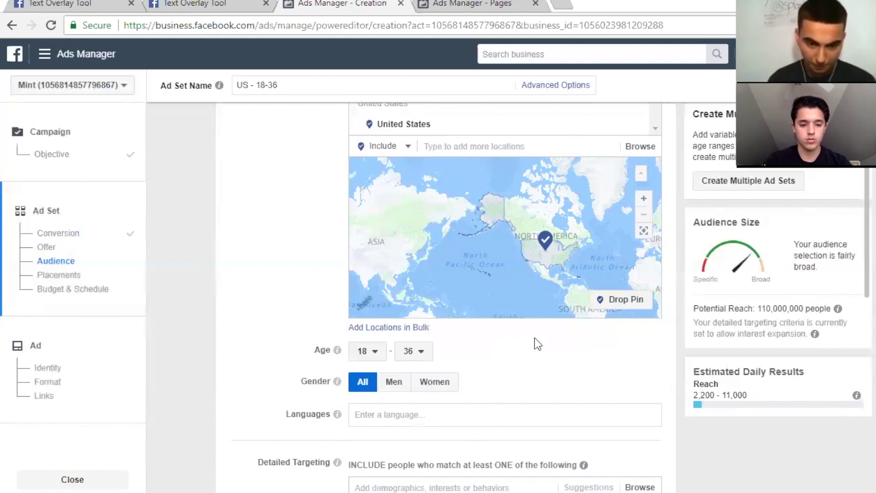
Search the ad set's detailed targeting for "rose" and look through the suggested interests
{"action": "scroll", "coordinate": [535, 340], "scroll_direction": "down", "scroll_amount": 3}
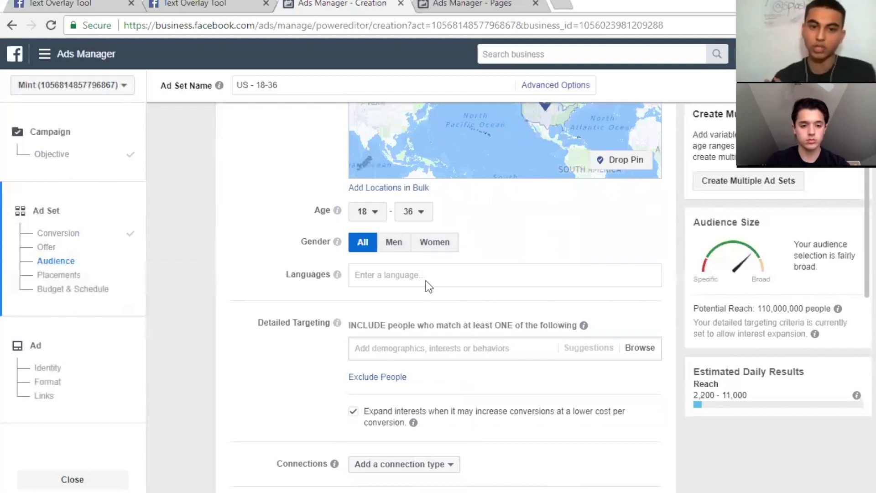
{"action": "scroll", "coordinate": [475, 269], "scroll_direction": "up", "scroll_amount": 3}
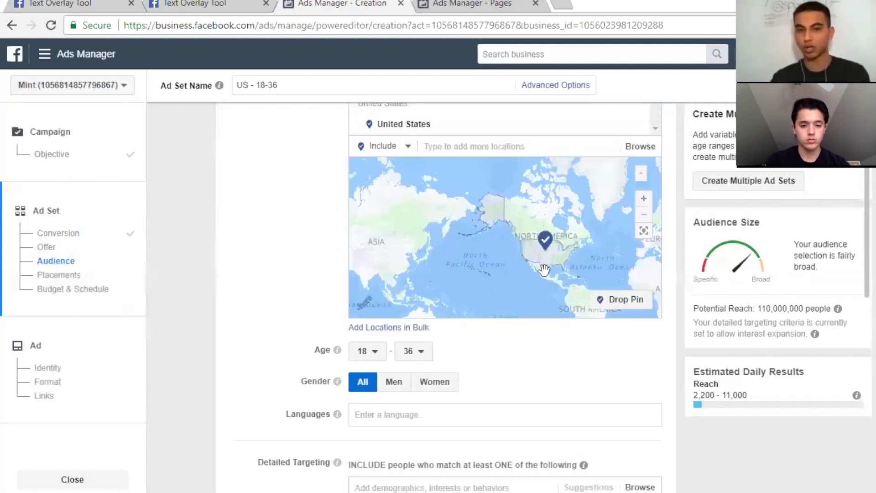
{"action": "scroll", "coordinate": [539, 375], "scroll_direction": "down", "scroll_amount": 3}
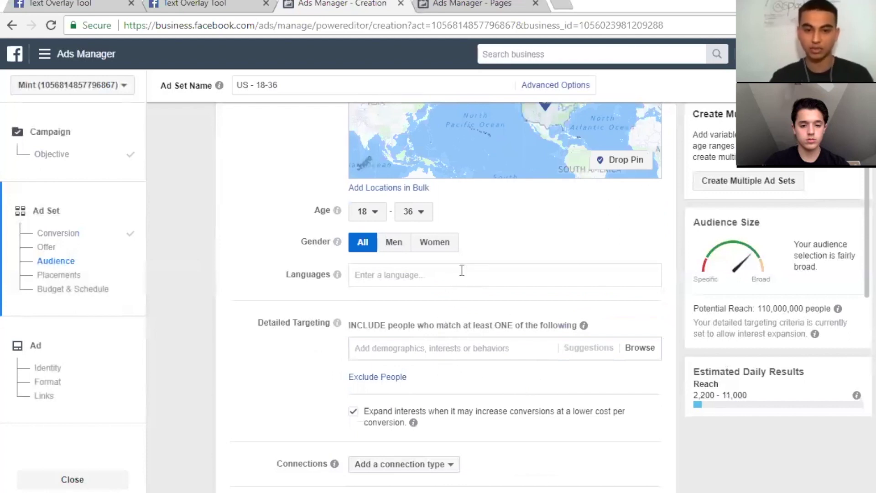
{"action": "scroll", "coordinate": [462, 270], "scroll_direction": "down", "scroll_amount": 3}
{"action": "left_click", "coordinate": [453, 210]}
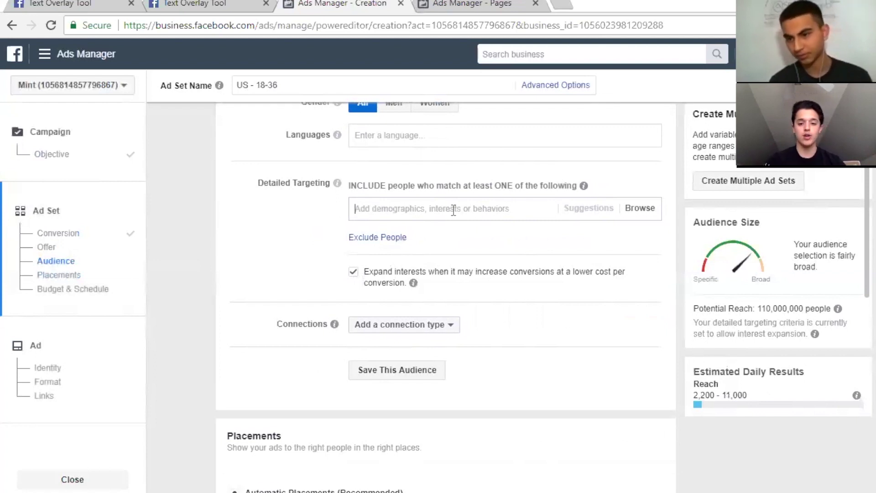
{"action": "left_click", "coordinate": [453, 211]}
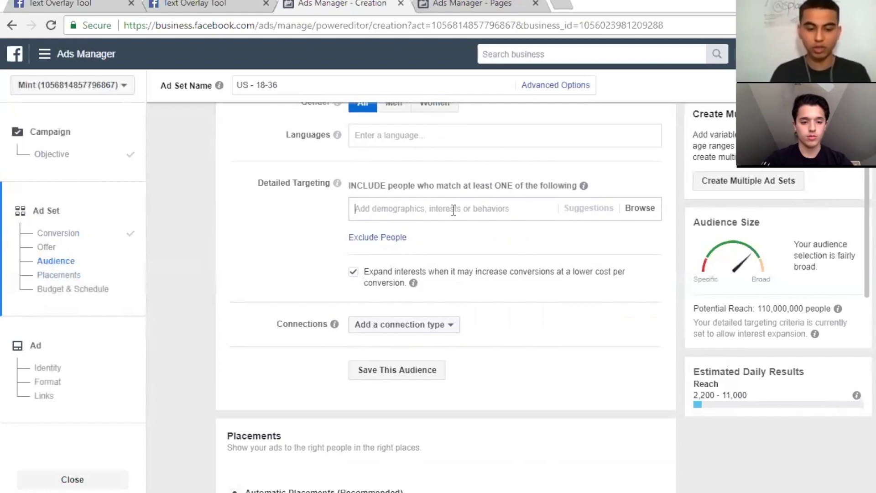
{"action": "type", "text": "rose"}
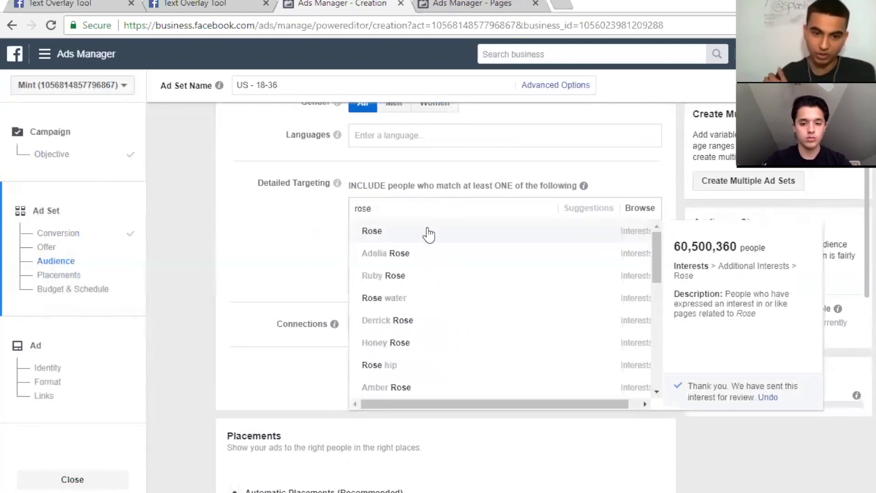
{"action": "scroll", "coordinate": [454, 287], "scroll_direction": "down", "scroll_amount": 3}
{"action": "scroll", "coordinate": [454, 287], "scroll_direction": "up", "scroll_amount": 3}
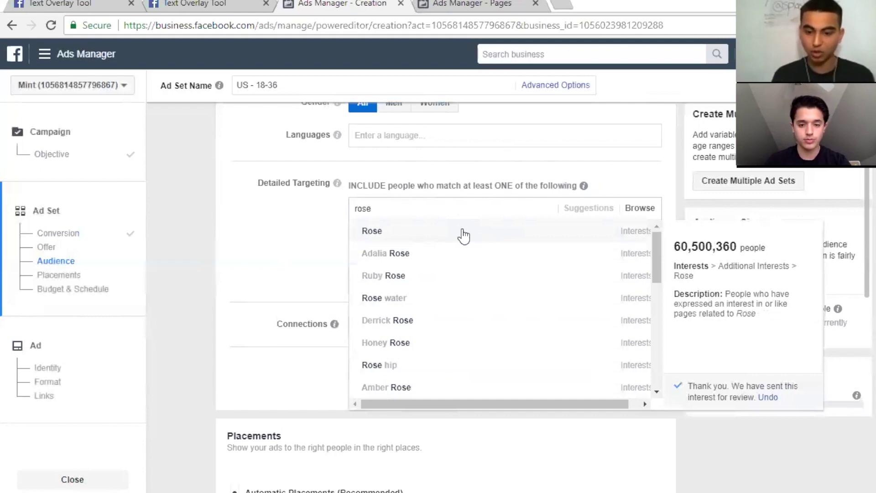
Try searching the detailed targeting for "gold rose" instead, and clear the search text
{"action": "key", "text": "BackSpace"}
{"action": "key", "text": "BackSpace"}
{"action": "key", "text": "BackSpace"}
{"action": "key", "text": "BackSpace"}
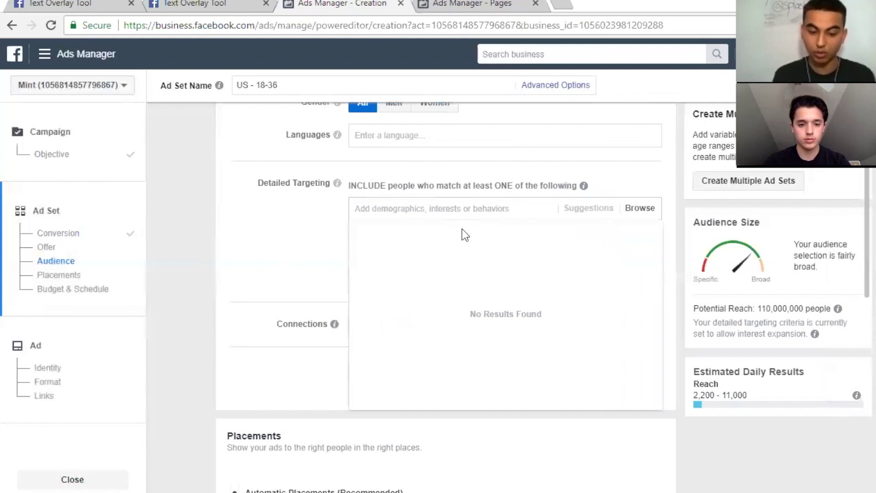
{"action": "type", "text": "gold rose"}
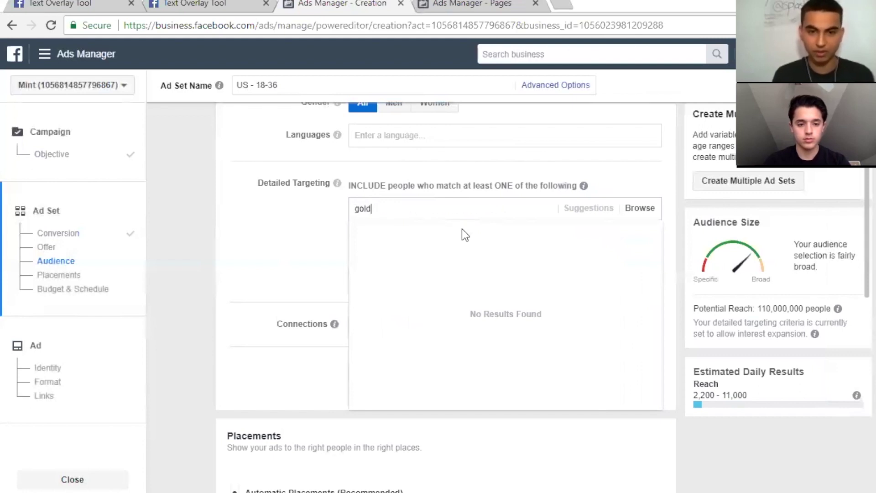
{"action": "key", "text": "BackSpace"}
{"action": "key", "text": "BackSpace"}
{"action": "key", "text": "BackSpace"}
{"action": "key", "text": "BackSpace"}
{"action": "key", "text": "BackSpace"}
{"action": "key", "text": "BackSpace"}
{"action": "key", "text": "BackSpace"}
{"action": "key", "text": "BackSpace"}
{"action": "key", "text": "BackSpace"}
Add the Rose interest to the detailed targeting and turn off expanding interests for a lower cost per conversion
{"action": "type", "text": "rose"}
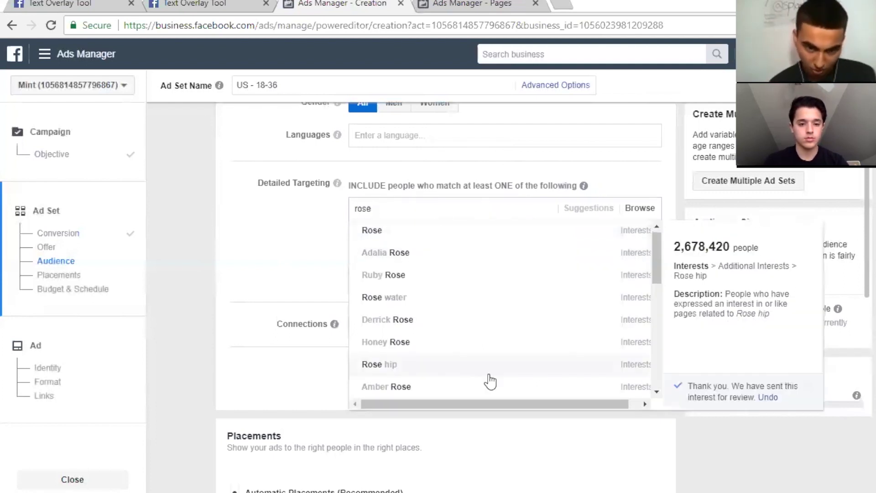
{"action": "scroll", "coordinate": [486, 382], "scroll_direction": "down", "scroll_amount": 6}
{"action": "scroll", "coordinate": [489, 381], "scroll_direction": "up", "scroll_amount": 8}
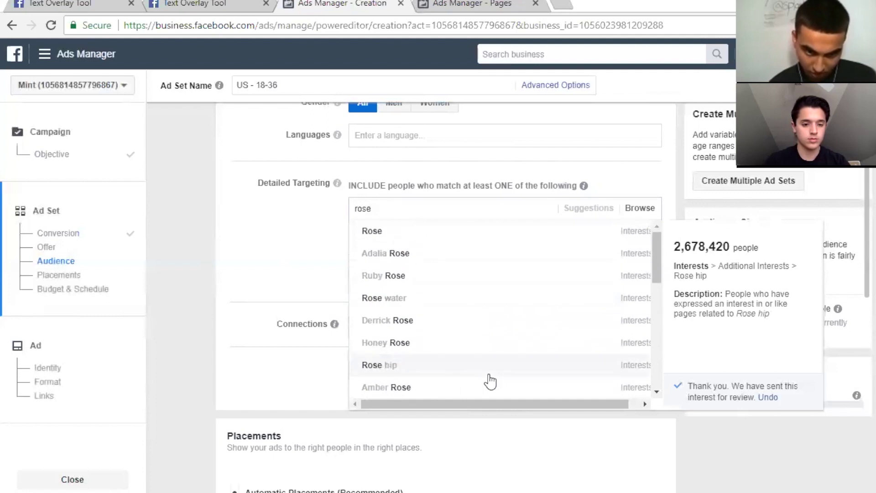
{"action": "left_click", "coordinate": [424, 238]}
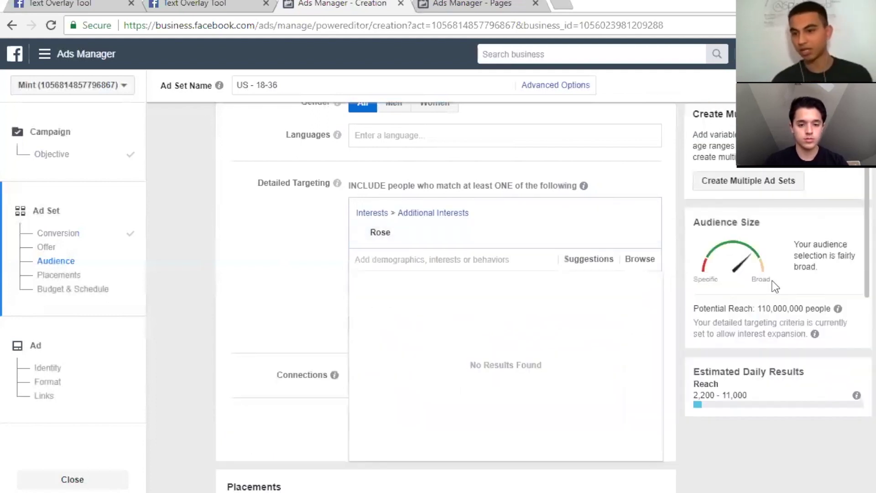
{"action": "left_click", "coordinate": [735, 305]}
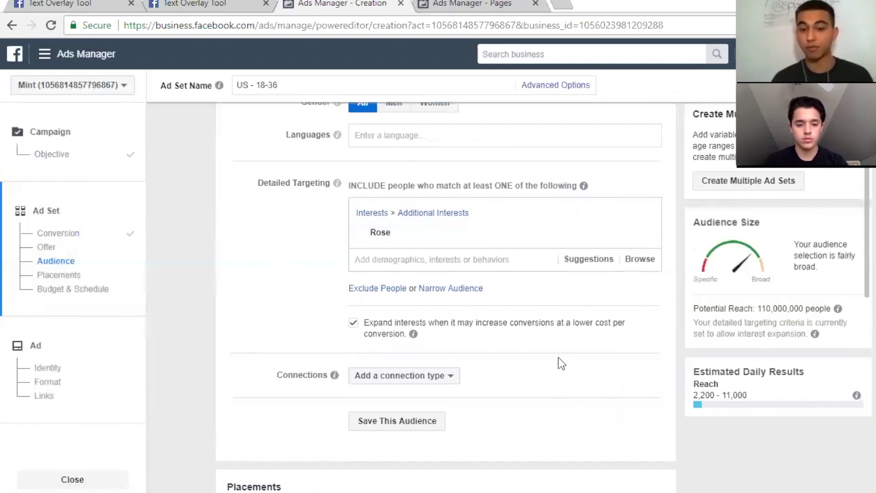
{"action": "left_click", "coordinate": [354, 323]}
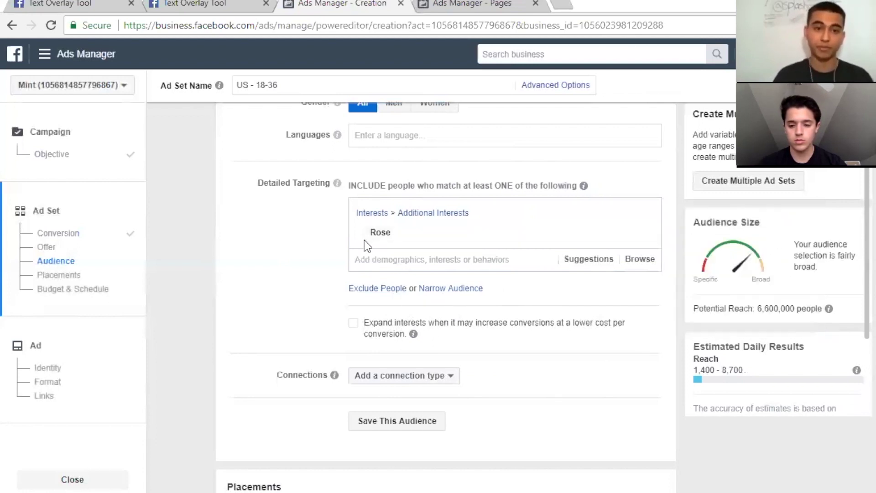
Narrow the audience to people who must also have the relationship status In a relationship, and check the potential reach
{"action": "left_click", "coordinate": [461, 290]}
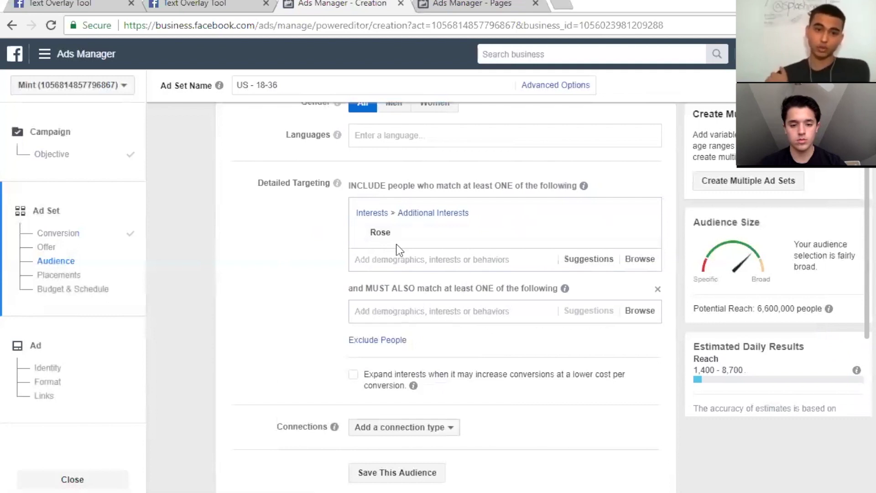
{"action": "left_click", "coordinate": [417, 310]}
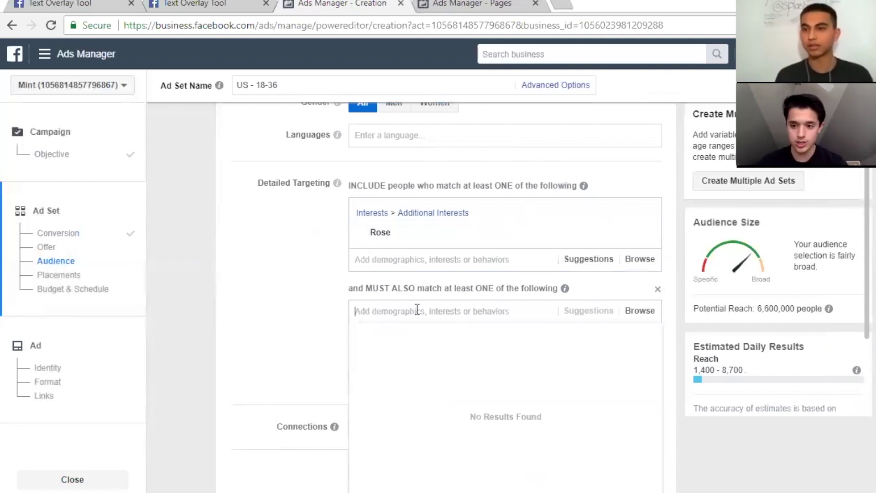
{"action": "type", "text": "in a re"}
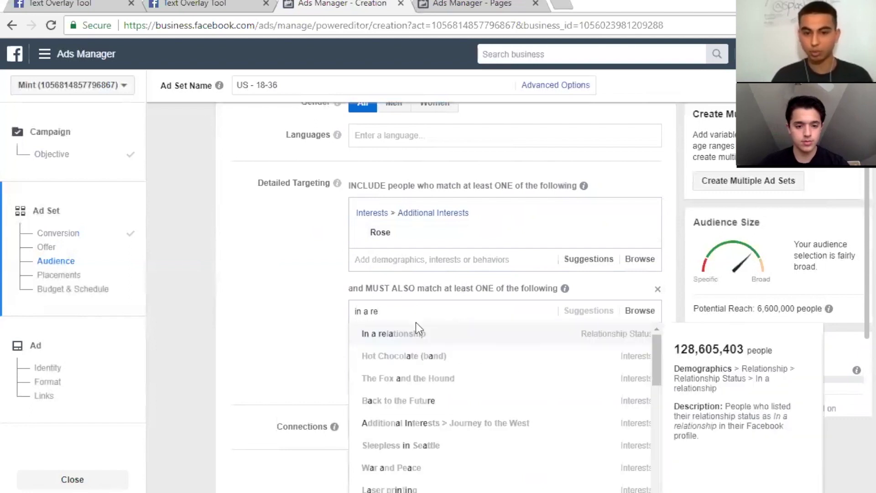
{"action": "left_click", "coordinate": [415, 329]}
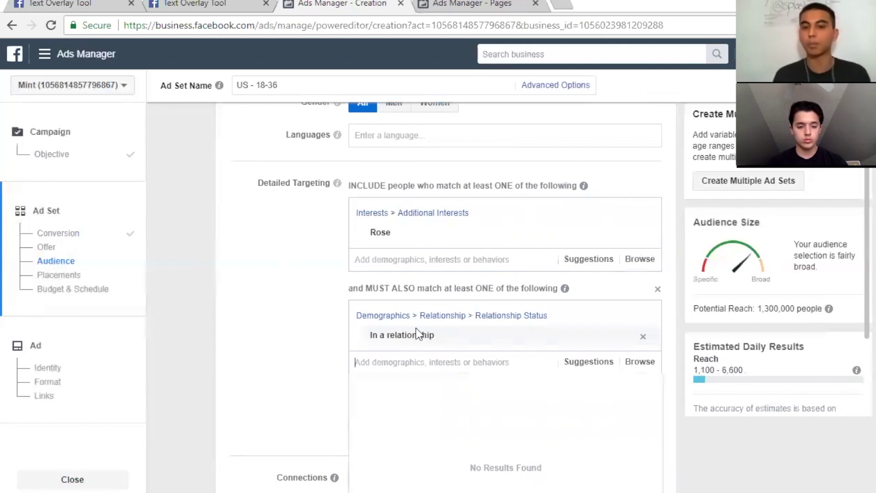
{"action": "left_click", "coordinate": [307, 335]}
{"action": "scroll", "coordinate": [307, 334], "scroll_direction": "down", "scroll_amount": 2}
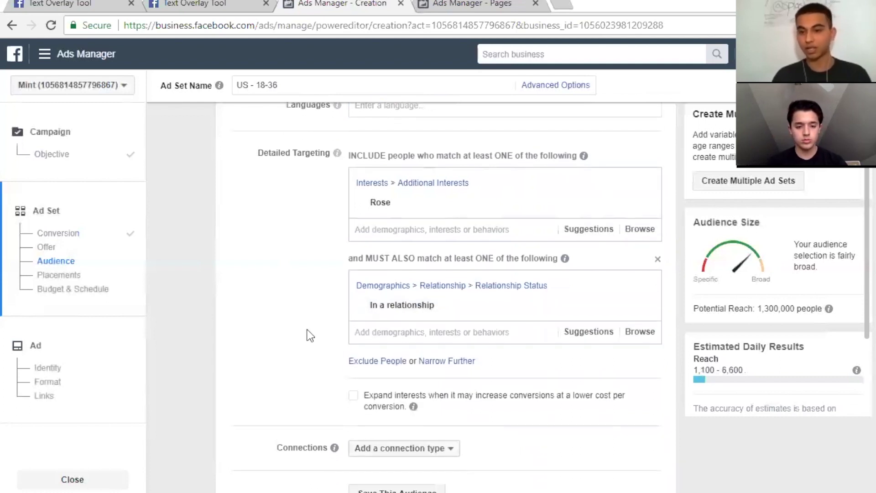
{"action": "left_click_drag", "start_coordinate": [757, 308], "coordinate": [801, 308]}
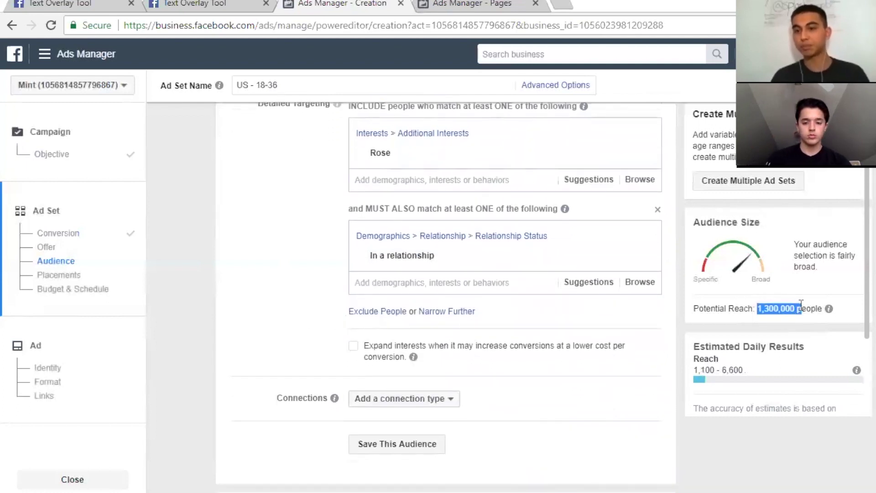
{"action": "left_click", "coordinate": [793, 306]}
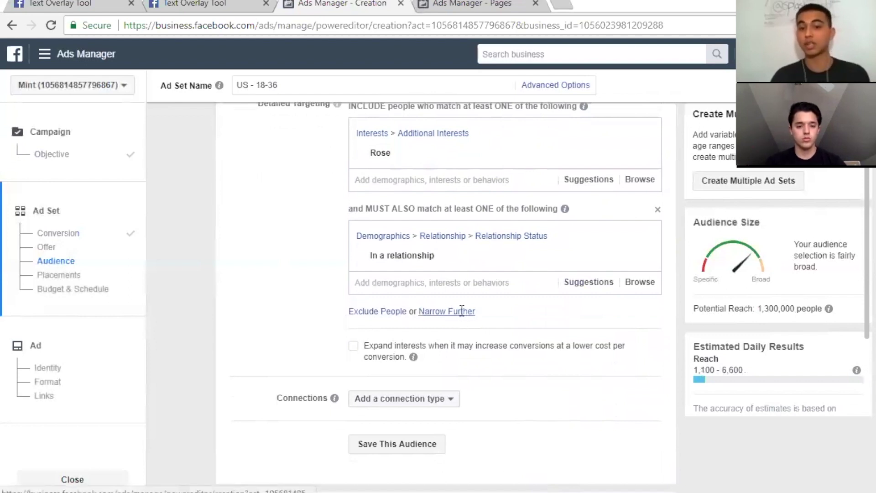
Try narrowing the audience further with the Rose water interest, and remove that extra condition
{"action": "left_click", "coordinate": [438, 312]}
{"action": "left_click", "coordinate": [406, 332]}
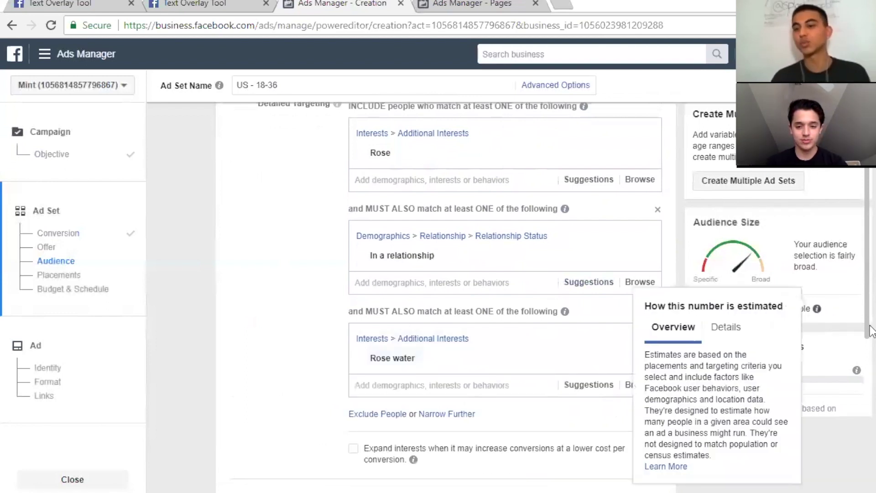
{"action": "scroll", "coordinate": [577, 341], "scroll_direction": "down", "scroll_amount": 1}
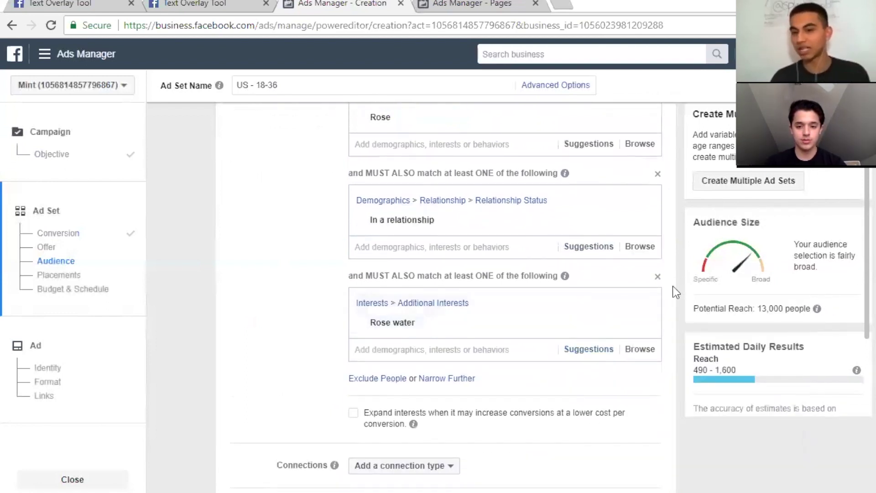
{"action": "left_click", "coordinate": [658, 277]}
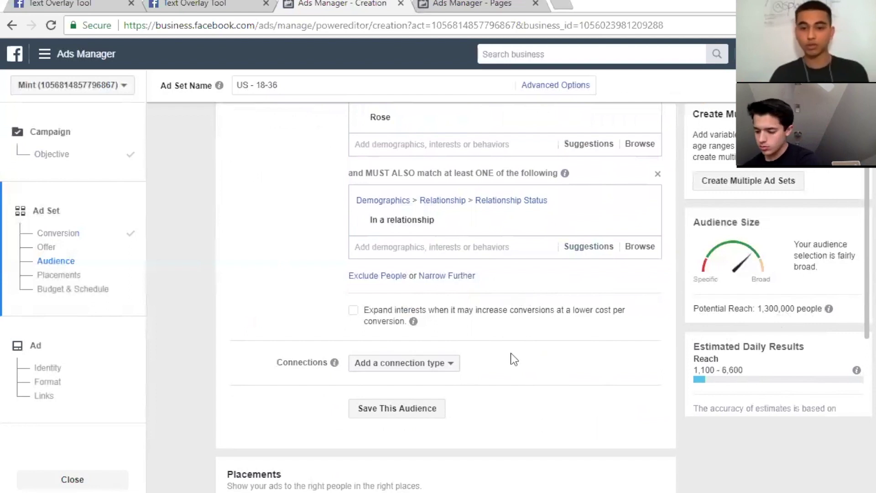
Look up "valenti" among the included detailed targeting interests without adding any, and view the list of available business tools
{"action": "scroll", "coordinate": [510, 351], "scroll_direction": "down", "scroll_amount": 4}
{"action": "scroll", "coordinate": [511, 348], "scroll_direction": "up", "scroll_amount": 9}
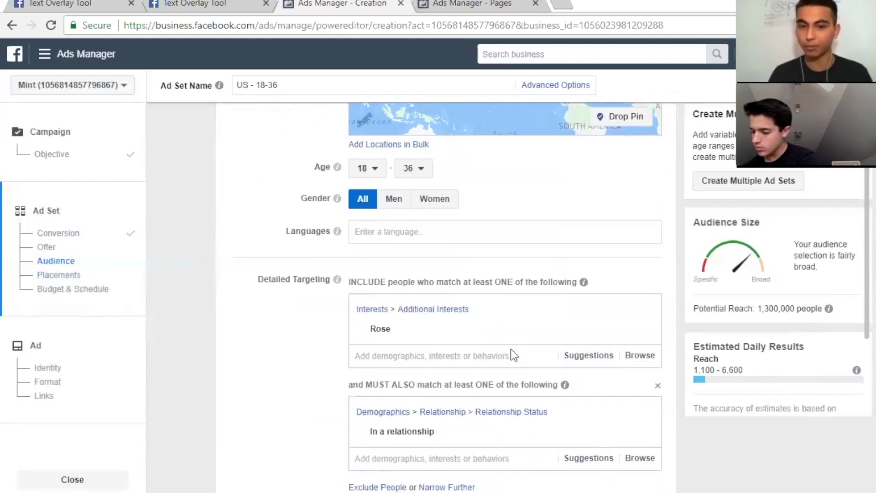
{"action": "scroll", "coordinate": [511, 349], "scroll_direction": "down", "scroll_amount": 2}
{"action": "mouse_move", "coordinate": [513, 256]}
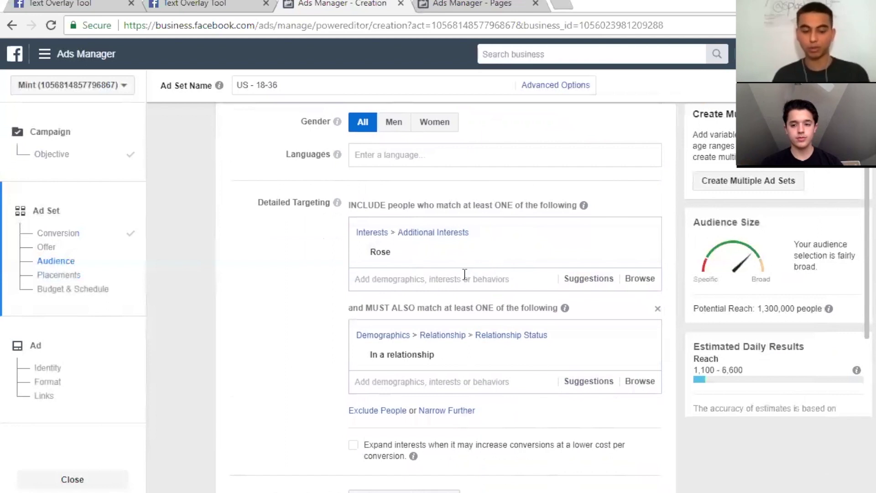
{"action": "type", "text": "valw"}
{"action": "key", "text": "BackSpace"}
{"action": "type", "text": "enti"}
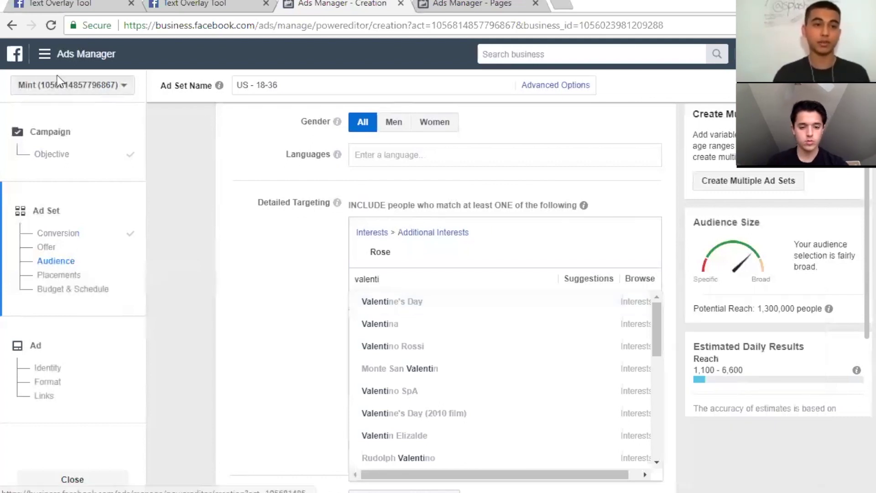
{"action": "mouse_move", "coordinate": [44, 62]}
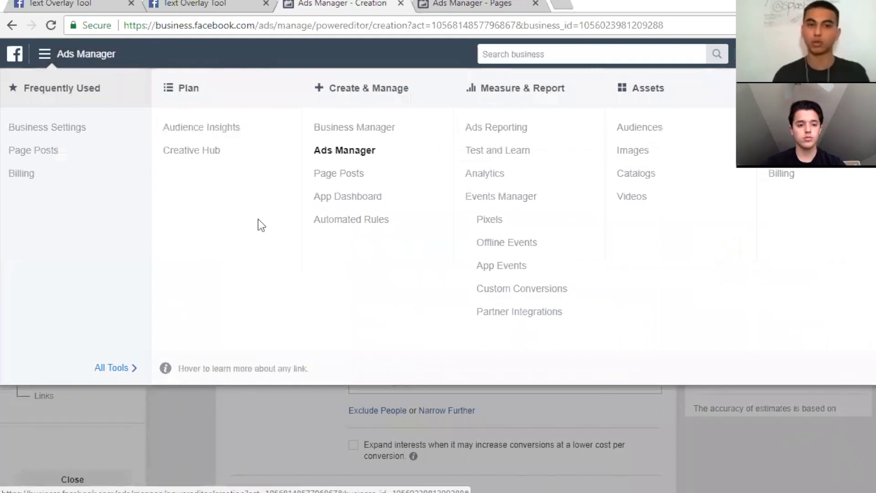
{"action": "left_click", "coordinate": [285, 397]}
Switch the ad set from automatic to edited placements and exclude the Audience Network and Messenger platforms
{"action": "scroll", "coordinate": [298, 338], "scroll_direction": "down", "scroll_amount": 4}
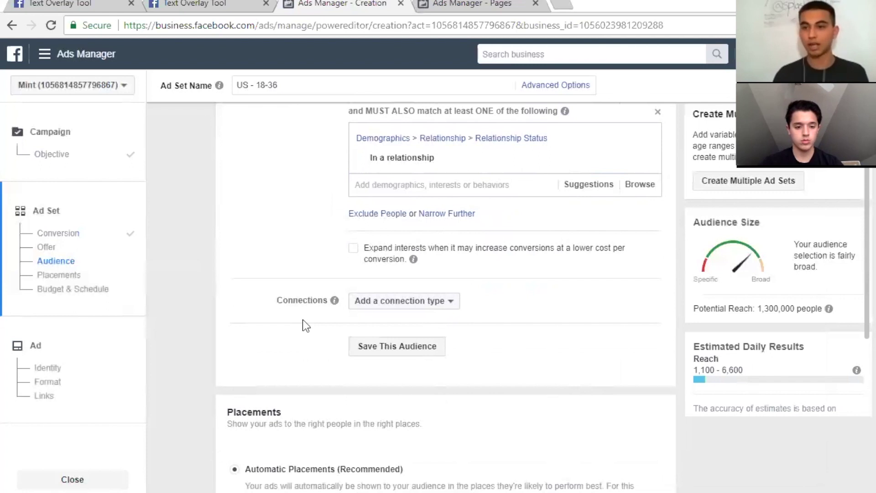
{"action": "scroll", "coordinate": [303, 319], "scroll_direction": "down", "scroll_amount": 10}
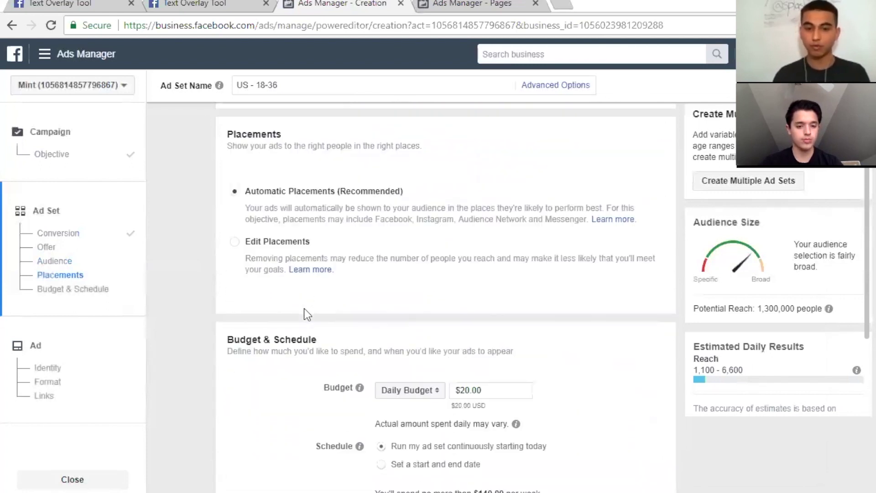
{"action": "scroll", "coordinate": [264, 266], "scroll_direction": "up", "scroll_amount": 7}
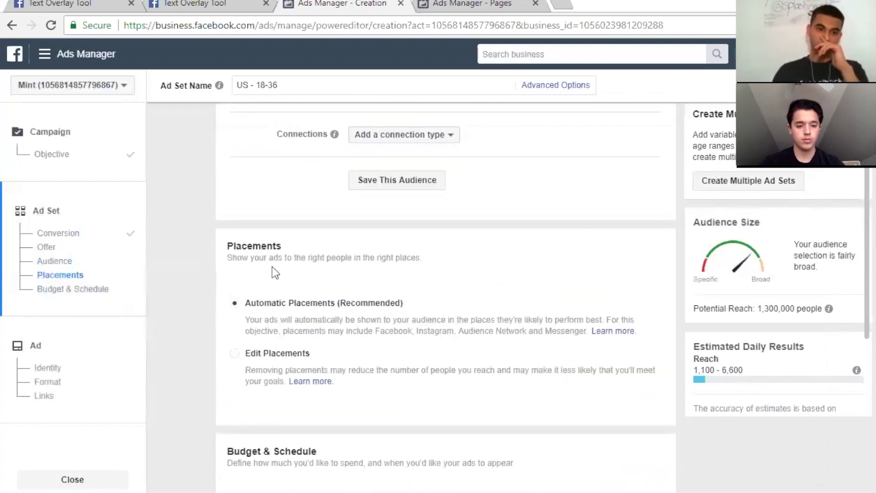
{"action": "left_click", "coordinate": [269, 353]}
{"action": "scroll", "coordinate": [507, 242], "scroll_direction": "down", "scroll_amount": 10}
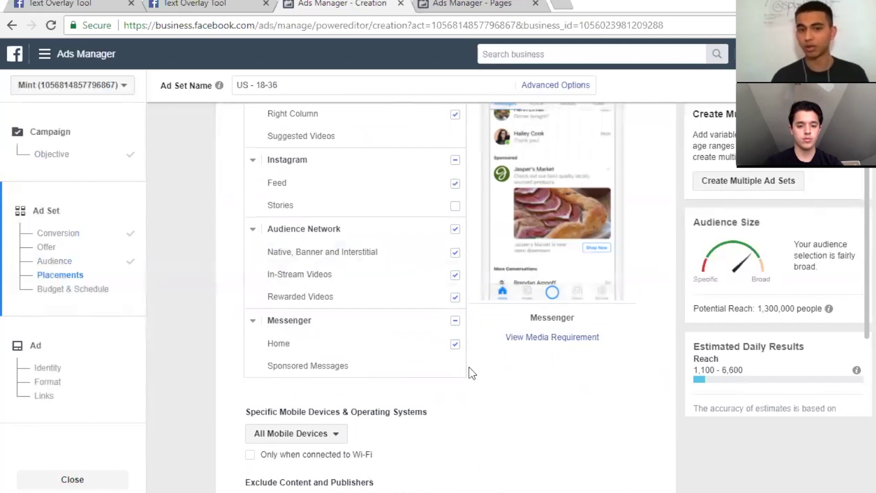
{"action": "left_click", "coordinate": [455, 229]}
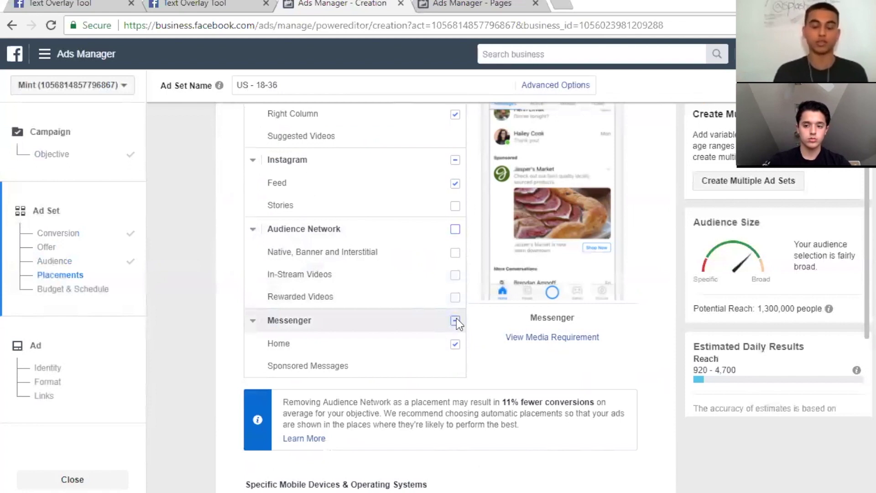
{"action": "left_click", "coordinate": [455, 320]}
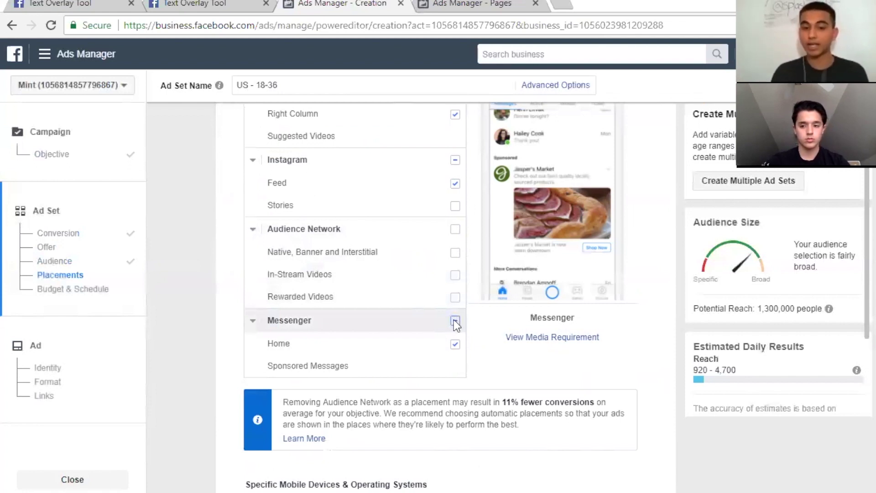
{"action": "scroll", "coordinate": [393, 241], "scroll_direction": "up", "scroll_amount": 2}
{"action": "scroll", "coordinate": [392, 241], "scroll_direction": "up", "scroll_amount": 2}
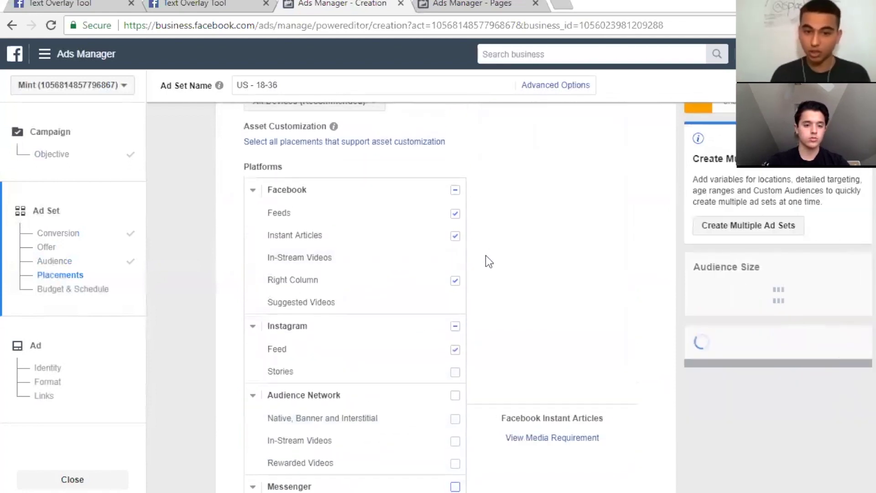
Exclude the Right Column and Instant Articles placements from Facebook, and view the device type options
{"action": "left_click", "coordinate": [454, 281]}
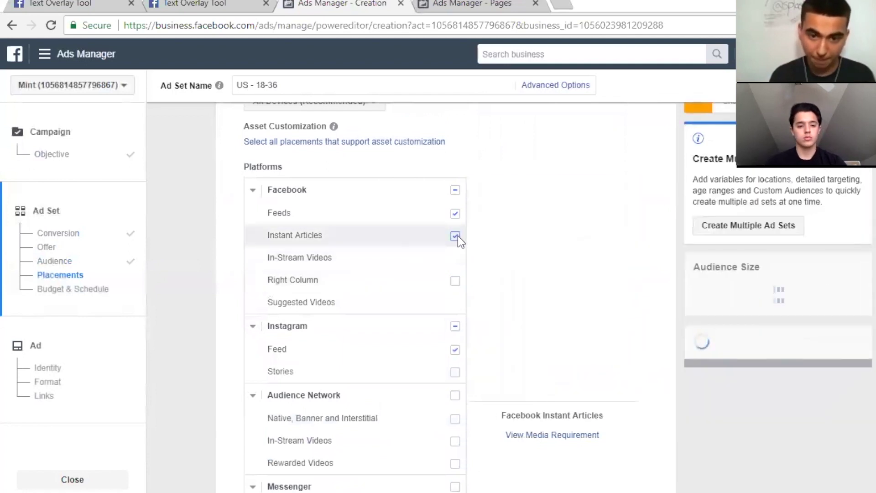
{"action": "left_click", "coordinate": [455, 235]}
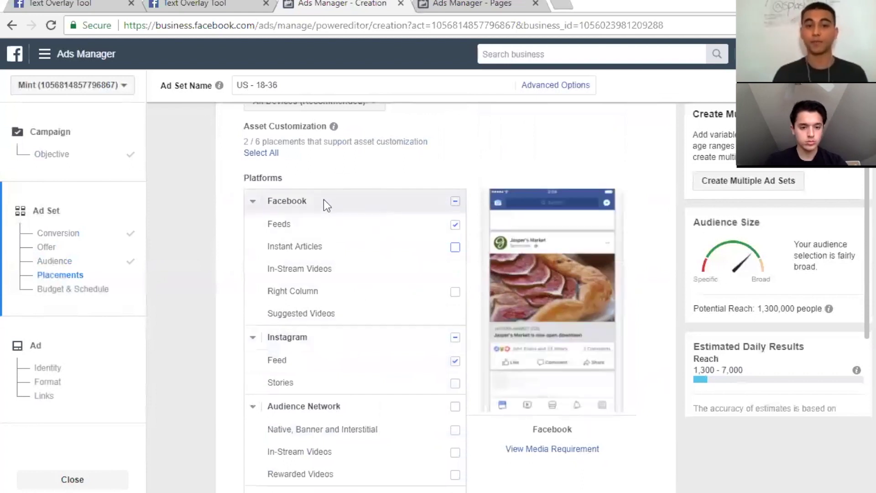
{"action": "scroll", "coordinate": [418, 200], "scroll_direction": "up", "scroll_amount": 2}
{"action": "scroll", "coordinate": [418, 204], "scroll_direction": "up", "scroll_amount": 1}
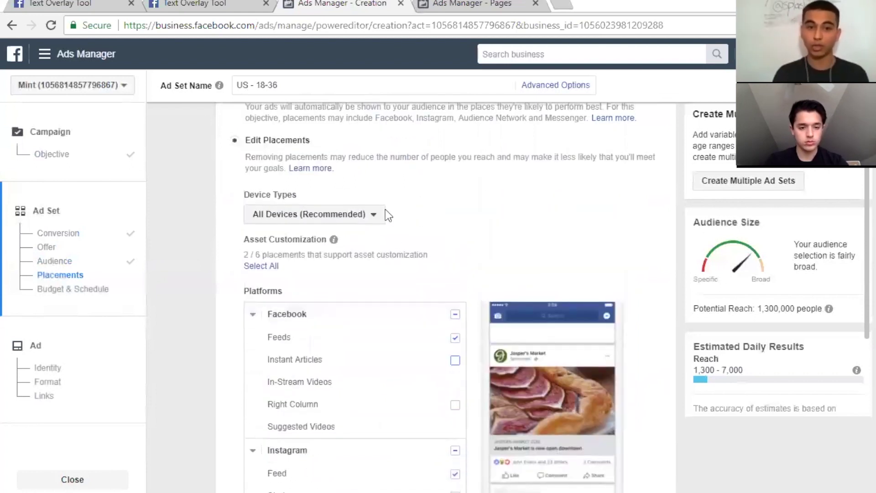
{"action": "left_click", "coordinate": [383, 215]}
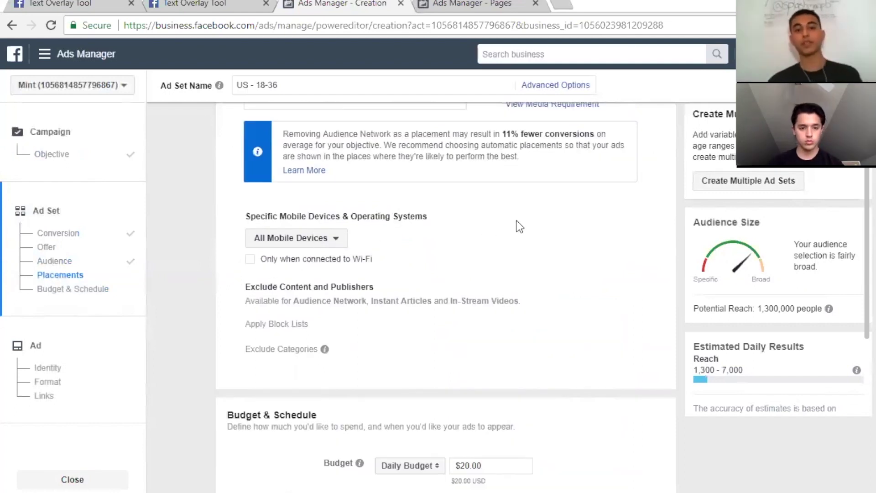
View the mobile device options and restrict ad delivery to devices connected to Wi-Fi
{"action": "left_click", "coordinate": [325, 238]}
{"action": "left_click", "coordinate": [324, 239]}
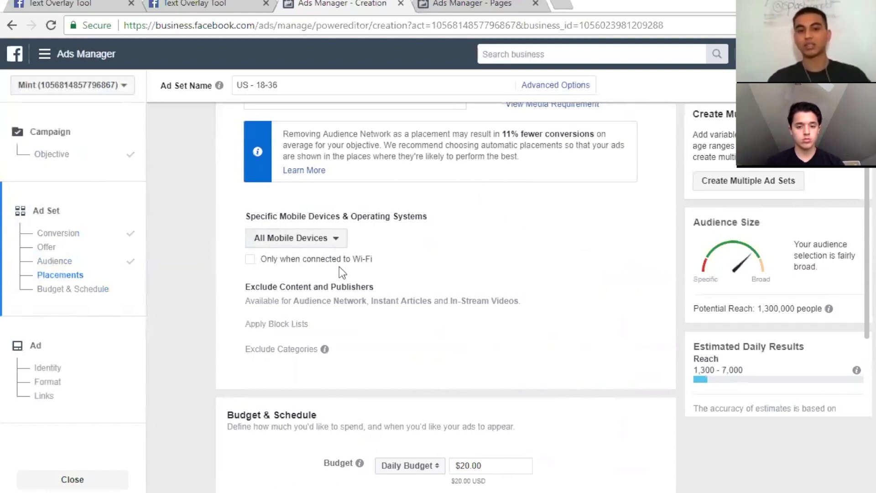
{"action": "left_click", "coordinate": [280, 256]}
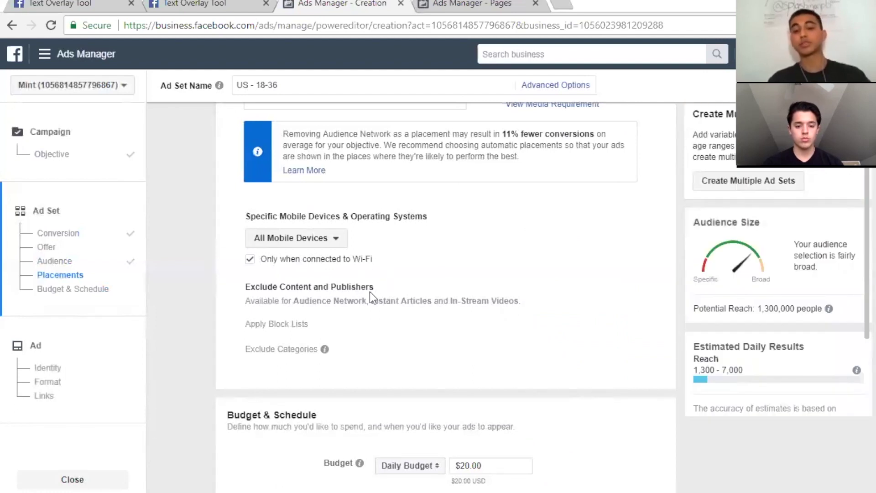
Set the ad set's daily budget to $5.00
{"action": "scroll", "coordinate": [370, 291], "scroll_direction": "down", "scroll_amount": 6}
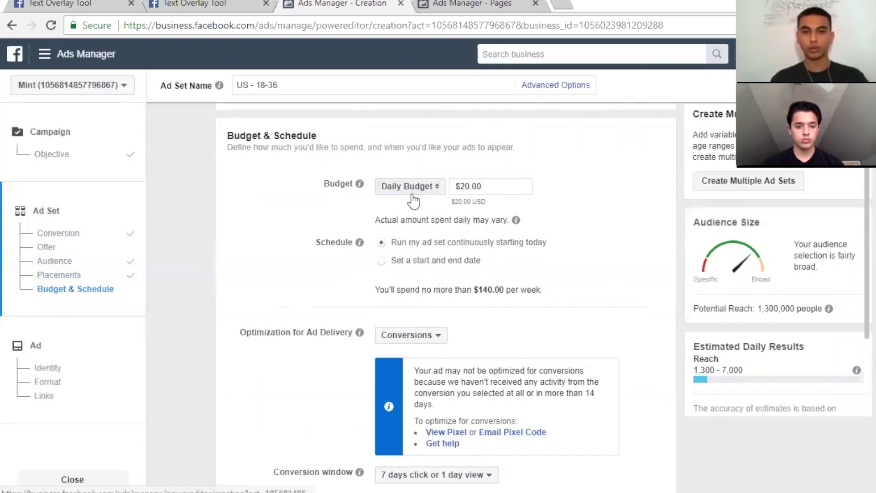
{"action": "left_click", "coordinate": [508, 192]}
{"action": "key", "text": "ctrl+a"}
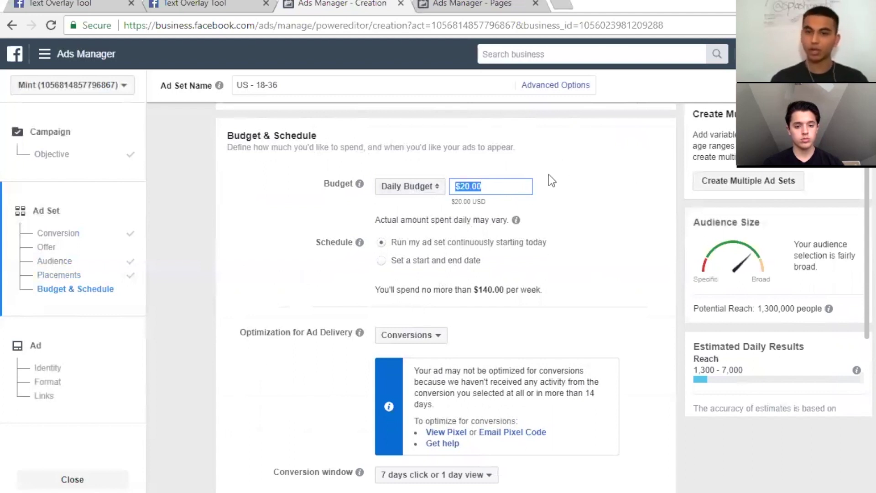
{"action": "type", "text": "5"}
{"action": "left_click", "coordinate": [572, 179]}
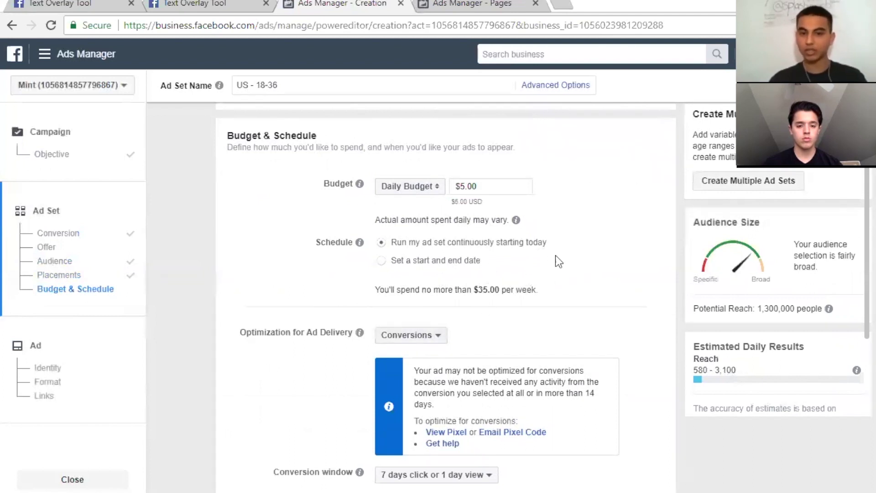
Review the ad set's schedule, conversion window, bid strategy and delivery settings, and continue to the ad setup
{"action": "scroll", "coordinate": [555, 262], "scroll_direction": "down", "scroll_amount": 3}
{"action": "scroll", "coordinate": [542, 250], "scroll_direction": "up", "scroll_amount": 3}
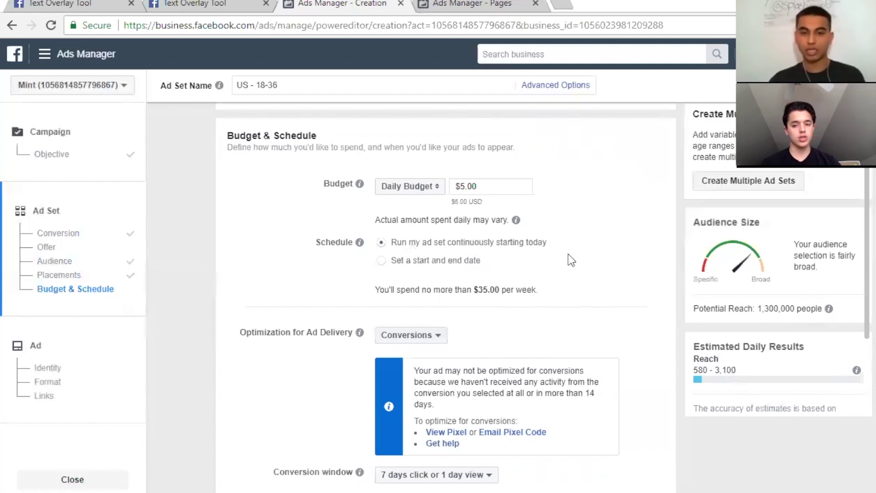
{"action": "scroll", "coordinate": [568, 254], "scroll_direction": "down", "scroll_amount": 3}
{"action": "scroll", "coordinate": [564, 258], "scroll_direction": "down", "scroll_amount": 1}
{"action": "scroll", "coordinate": [550, 286], "scroll_direction": "down", "scroll_amount": 2}
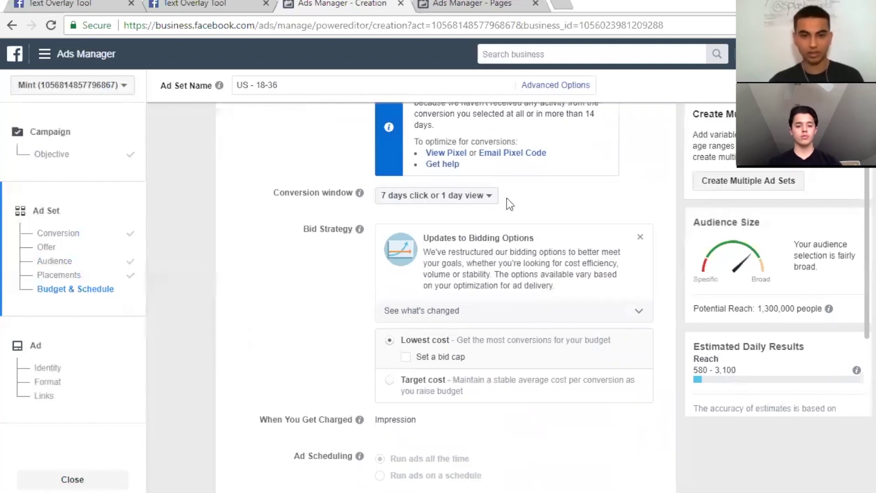
{"action": "scroll", "coordinate": [456, 319], "scroll_direction": "down", "scroll_amount": 2}
{"action": "mouse_move", "coordinate": [369, 343]}
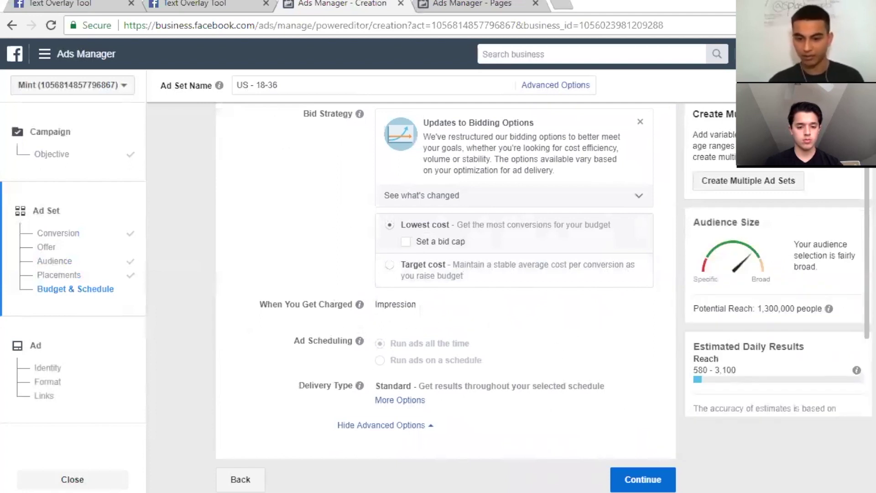
{"action": "left_click", "coordinate": [643, 479]}
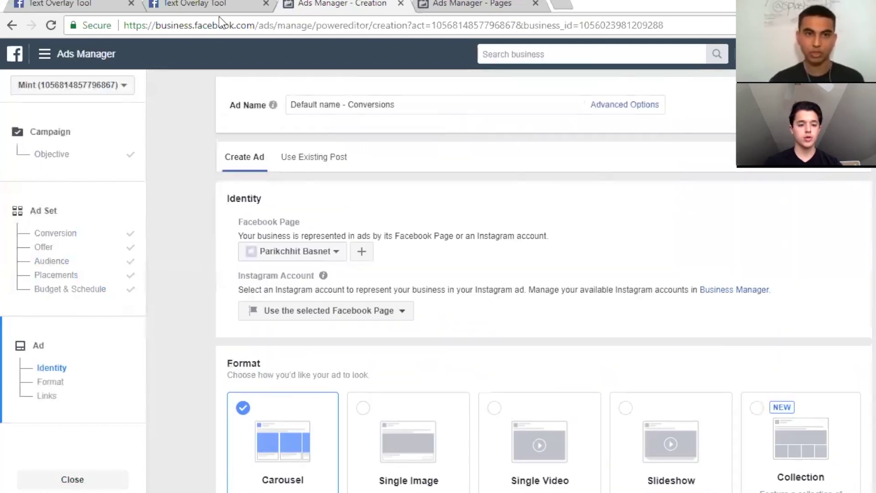
Compare the Text Overlay Tool ratings of the two gold rose images, and examine what each image text rating level means
{"action": "left_click", "coordinate": [194, 5]}
{"action": "left_click", "coordinate": [73, 5]}
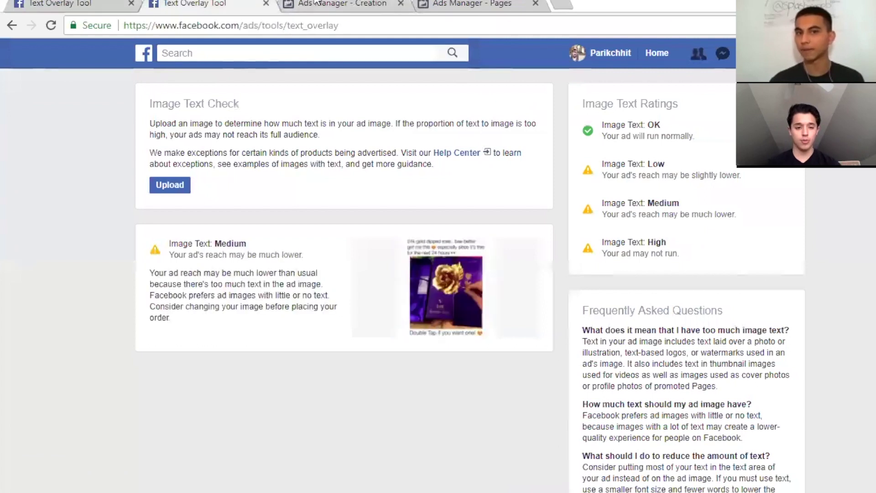
{"action": "left_click", "coordinate": [314, 4]}
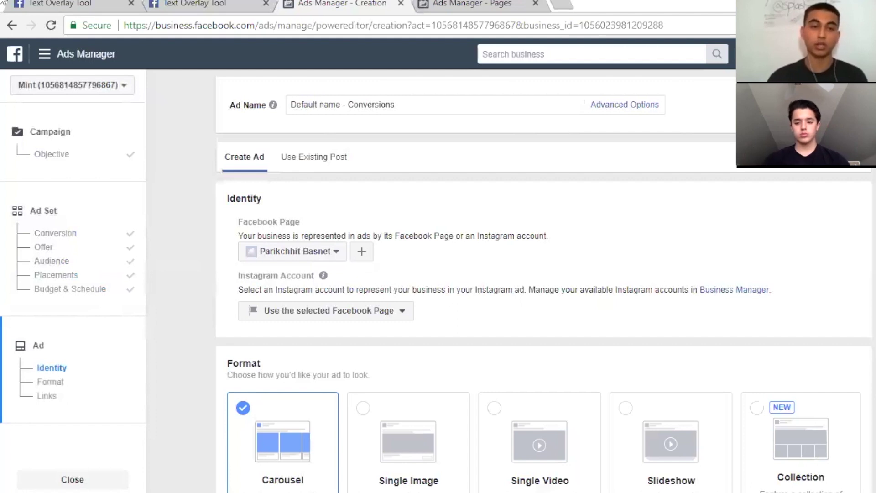
{"action": "left_click", "coordinate": [89, 4]}
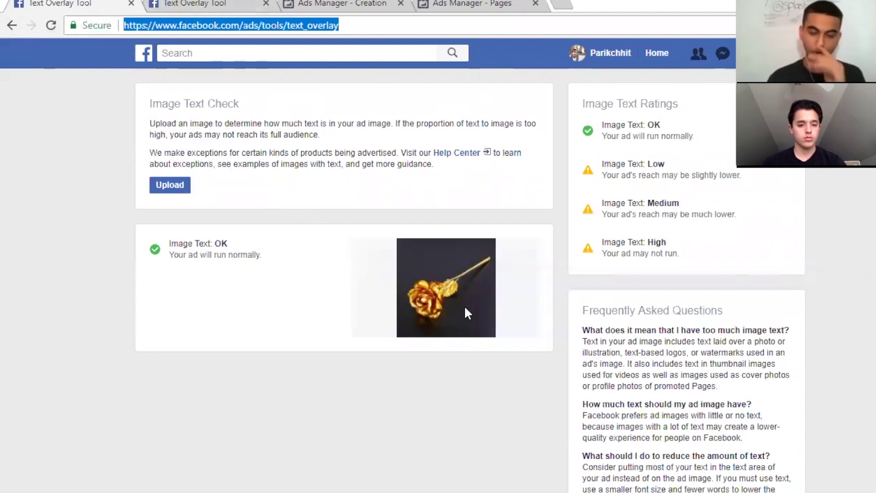
{"action": "left_click", "coordinate": [203, 4]}
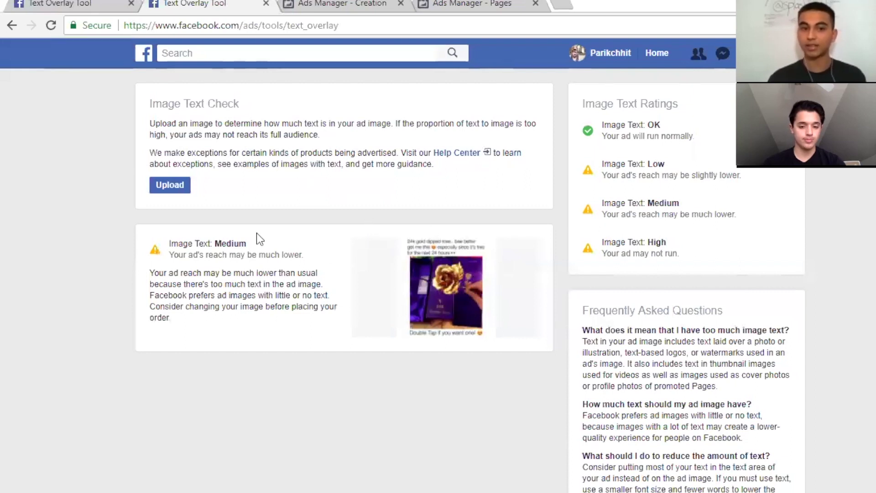
{"action": "mouse_move", "coordinate": [304, 254]}
{"action": "left_mouse_down"}
{"action": "mouse_move", "coordinate": [221, 254]}
{"action": "mouse_move", "coordinate": [307, 256]}
{"action": "left_mouse_up"}
{"action": "left_click", "coordinate": [310, 257]}
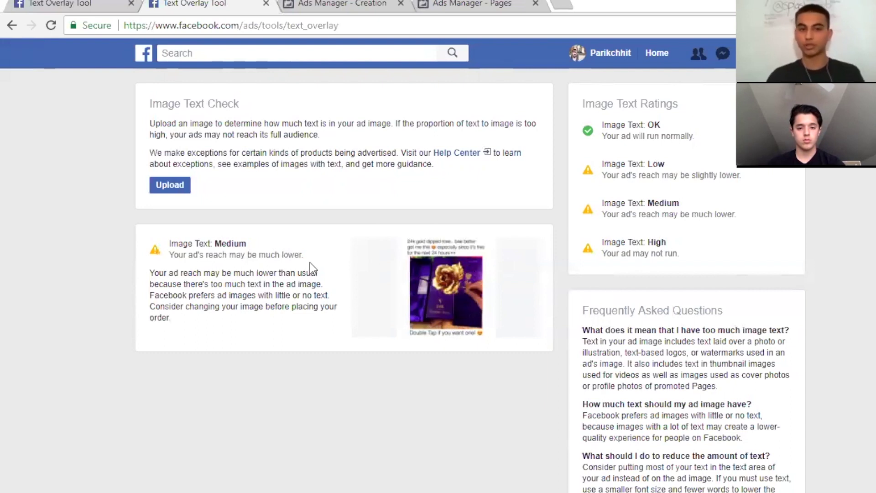
{"action": "left_click_drag", "start_coordinate": [602, 254], "coordinate": [669, 260]}
{"action": "left_click", "coordinate": [681, 256]}
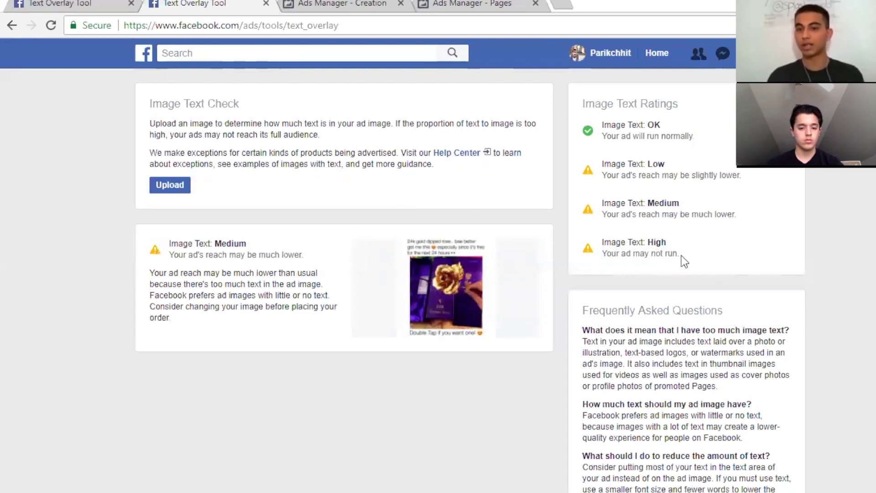
{"action": "triple_click", "coordinate": [680, 256]}
{"action": "left_click", "coordinate": [714, 192]}
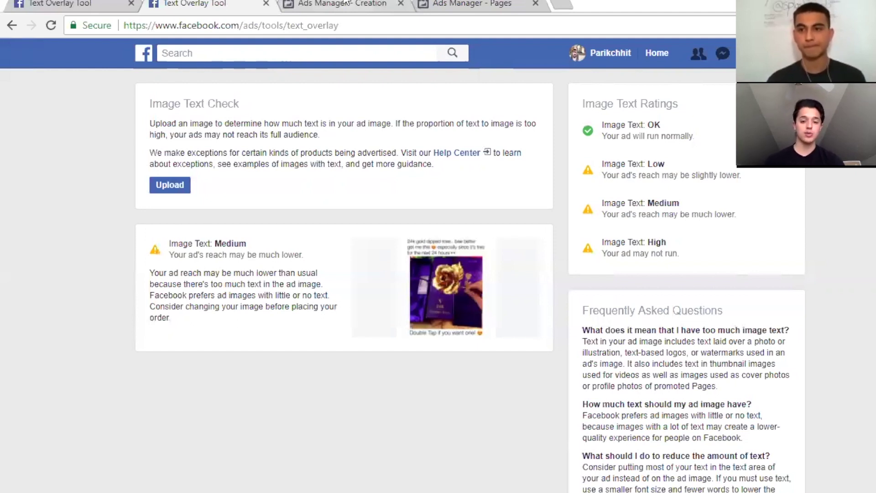
Return to the ad setup in Ads Manager, try the Single Image and Slideshow formats, and choose Single Video
{"action": "left_click", "coordinate": [345, 3]}
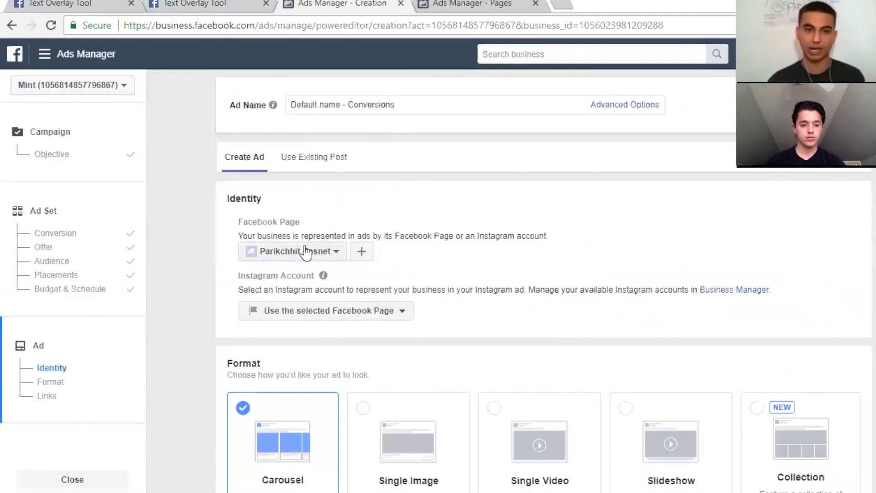
{"action": "scroll", "coordinate": [436, 238], "scroll_direction": "down", "scroll_amount": 5}
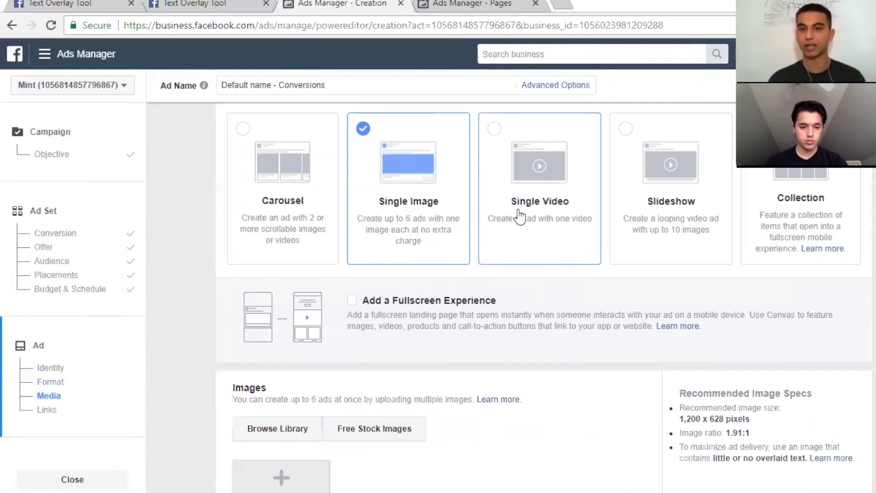
{"action": "left_click", "coordinate": [520, 215]}
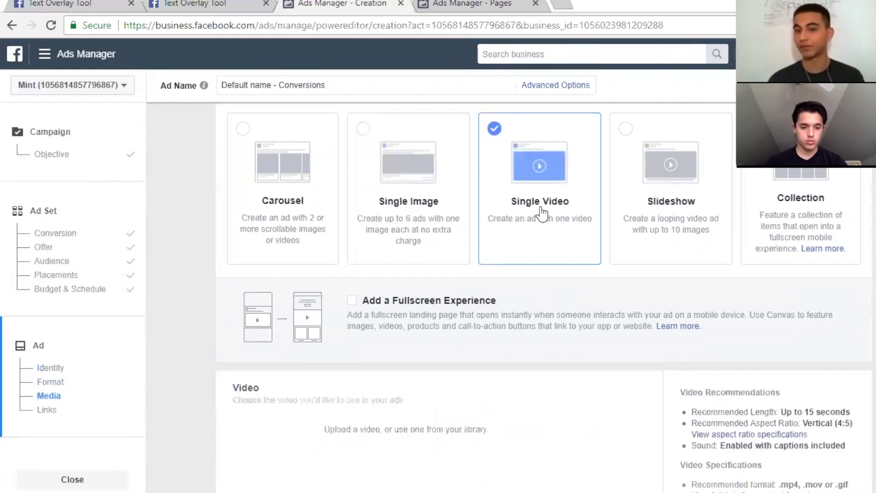
{"action": "left_click", "coordinate": [678, 206]}
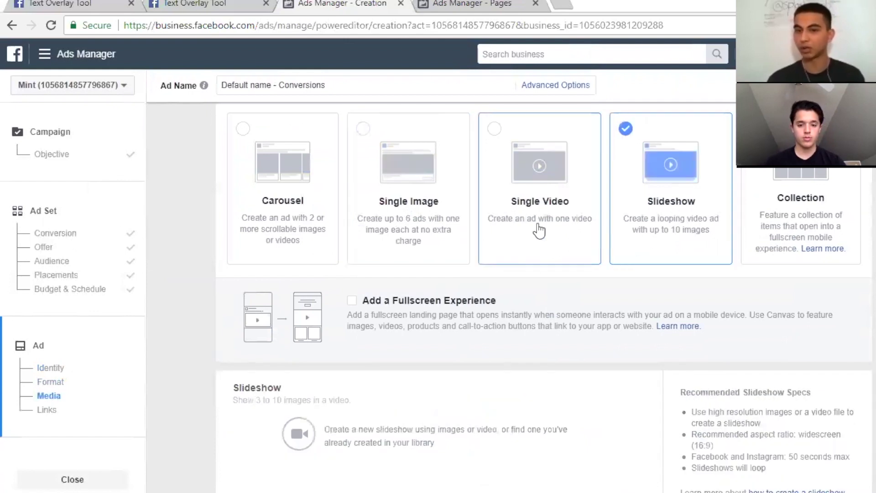
{"action": "scroll", "coordinate": [539, 230], "scroll_direction": "up", "scroll_amount": 3}
{"action": "left_click", "coordinate": [430, 343]}
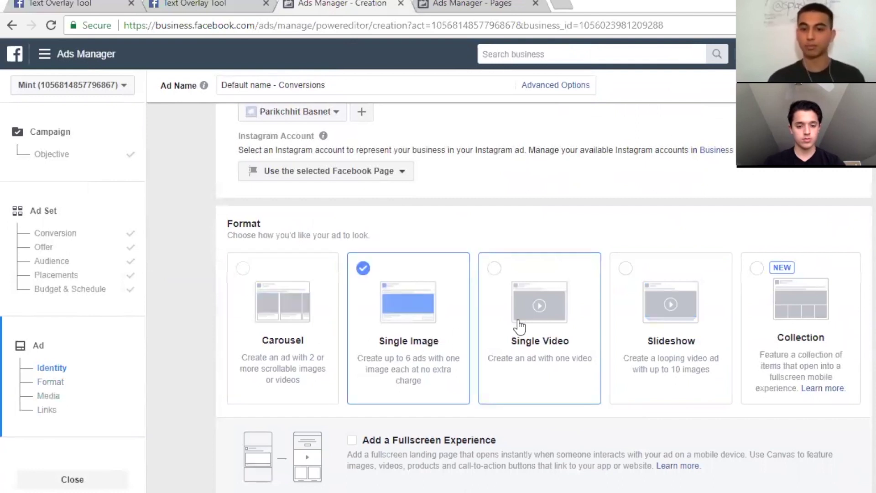
{"action": "left_click", "coordinate": [524, 339]}
{"action": "scroll", "coordinate": [506, 372], "scroll_direction": "down", "scroll_amount": 3}
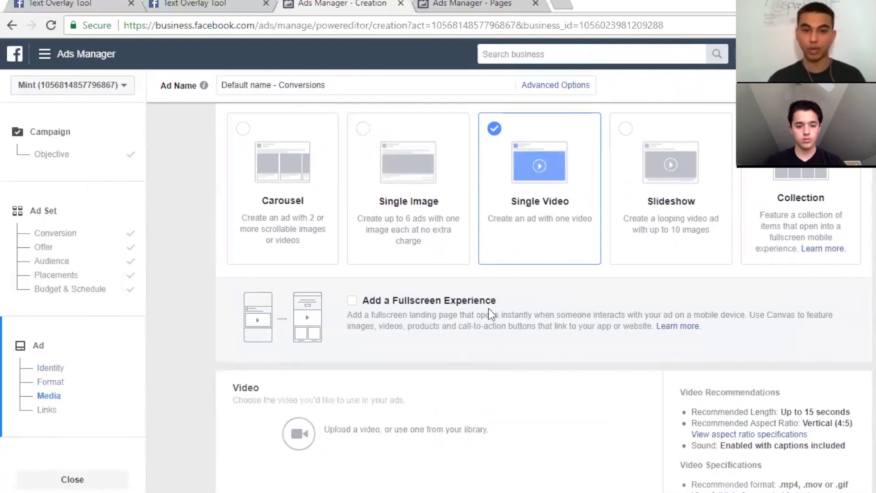
Go to Page Posts, open the "FREE for the next 12 HOURS ONLY!!" ads post, and read its full text
{"action": "left_click", "coordinate": [44, 54]}
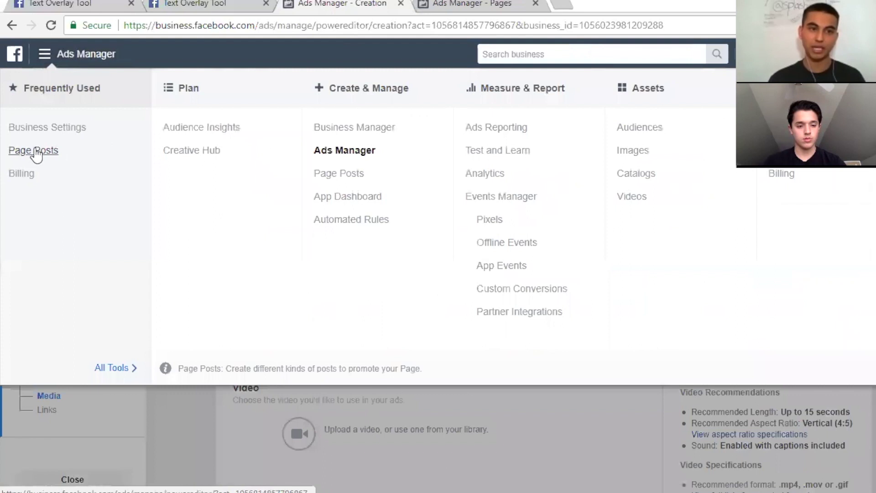
{"action": "left_click", "coordinate": [107, 147]}
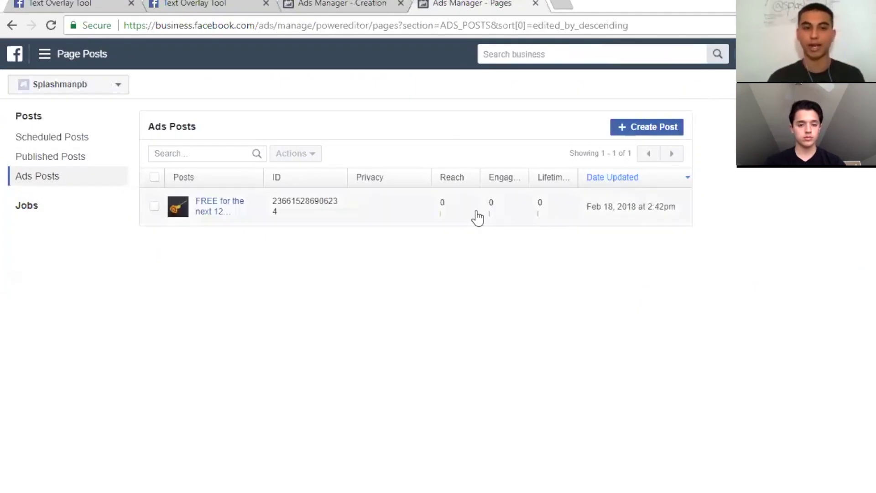
{"action": "left_click", "coordinate": [252, 210]}
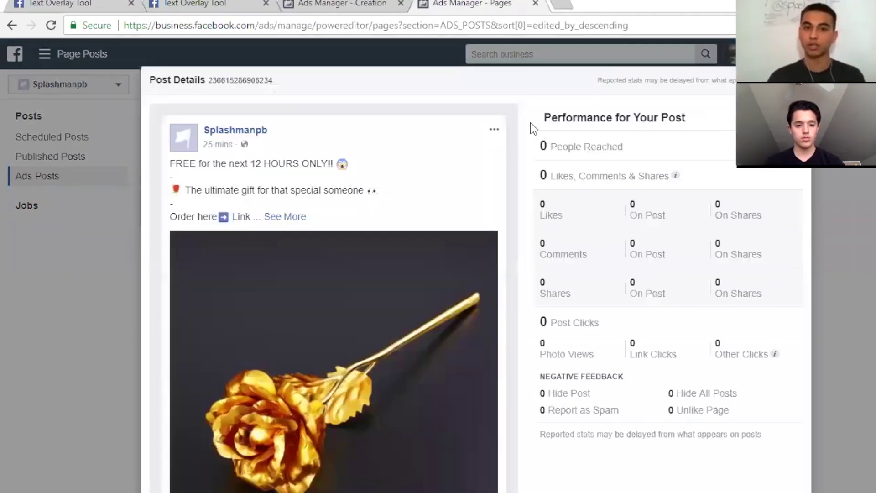
{"action": "left_click", "coordinate": [285, 217]}
{"action": "scroll", "coordinate": [365, 217], "scroll_direction": "down", "scroll_amount": 3}
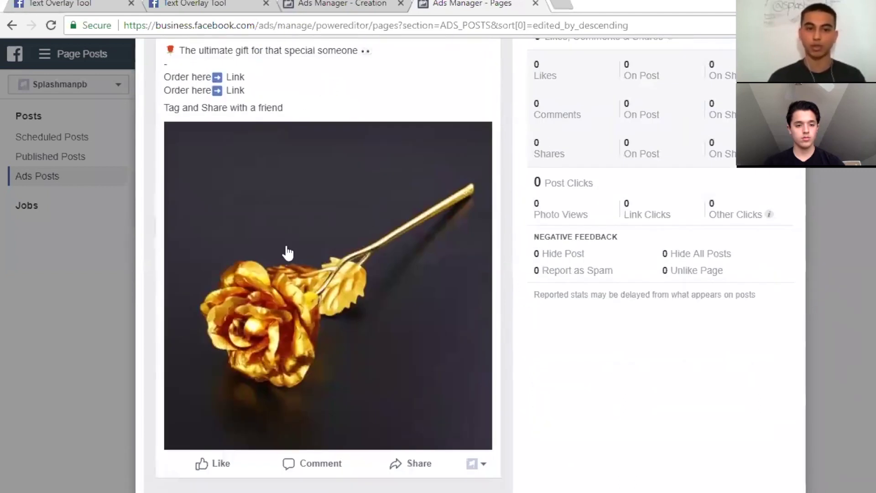
{"action": "scroll", "coordinate": [514, 194], "scroll_direction": "up", "scroll_amount": 3}
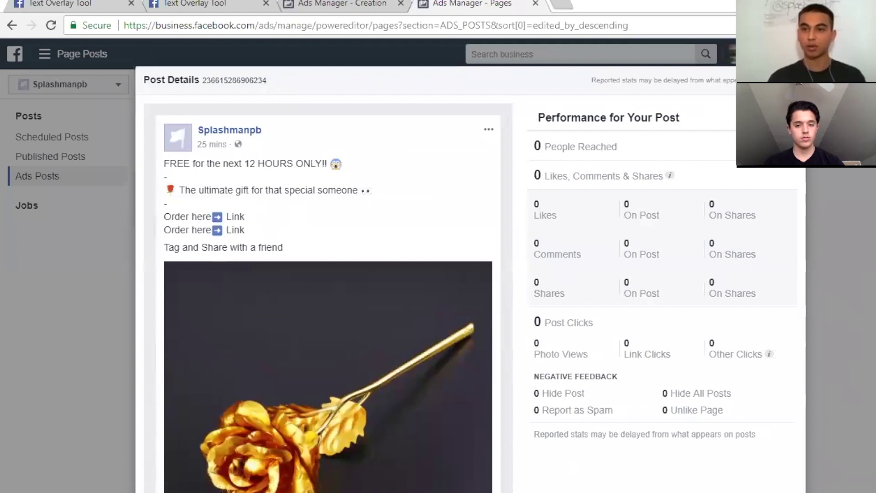
Reopen the gold rose post's details and copy its post ID
{"action": "key", "text": "Escape"}
{"action": "left_click", "coordinate": [287, 225]}
{"action": "left_click_drag", "start_coordinate": [272, 80], "coordinate": [211, 86]}
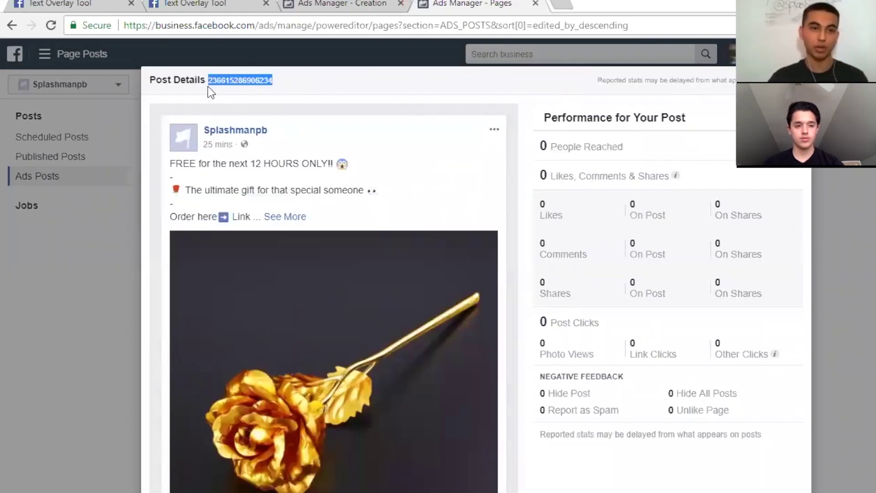
Return to the ad setup in Ads Manager and submit the copied post ID as the ad's existing post
{"action": "left_click", "coordinate": [285, 7]}
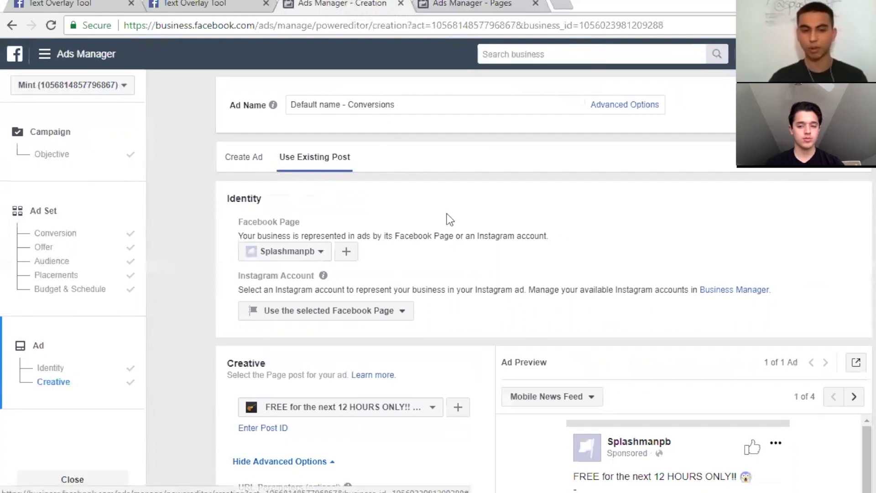
{"action": "scroll", "coordinate": [450, 257], "scroll_direction": "down", "scroll_amount": 3}
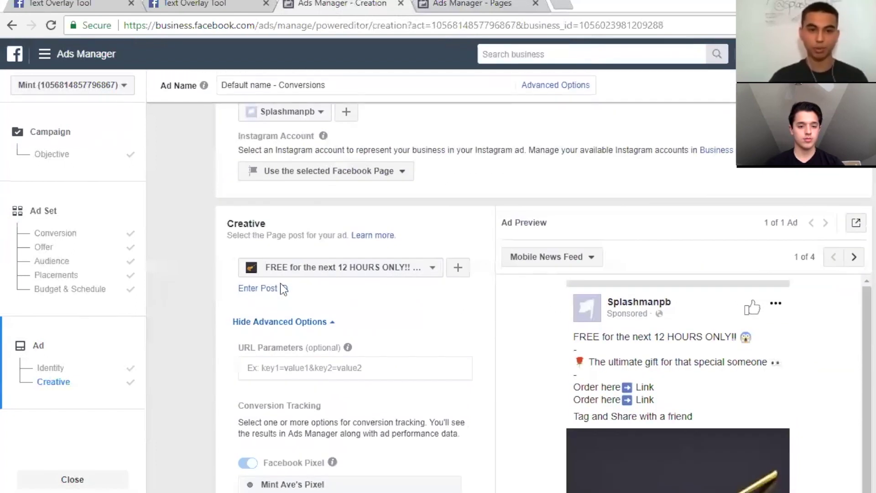
{"action": "left_click", "coordinate": [280, 288]}
{"action": "key", "text": "ctrl+v"}
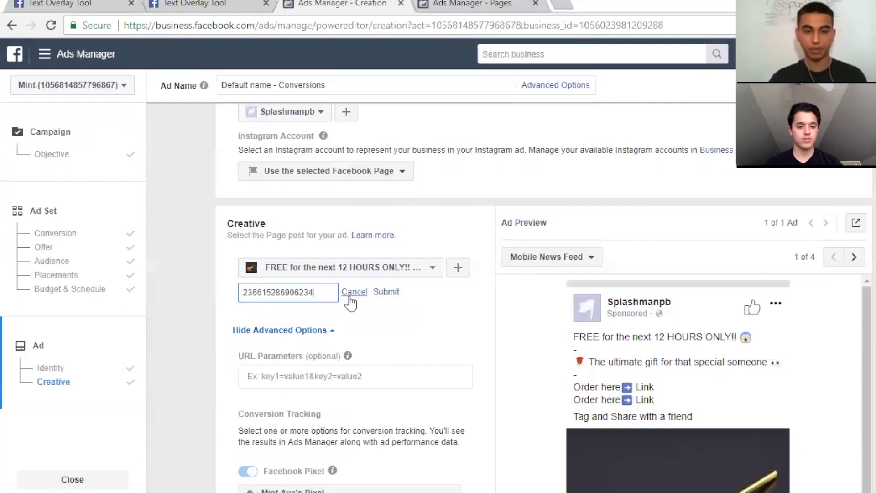
{"action": "left_click", "coordinate": [386, 292]}
{"action": "scroll", "coordinate": [491, 312], "scroll_direction": "down", "scroll_amount": 3}
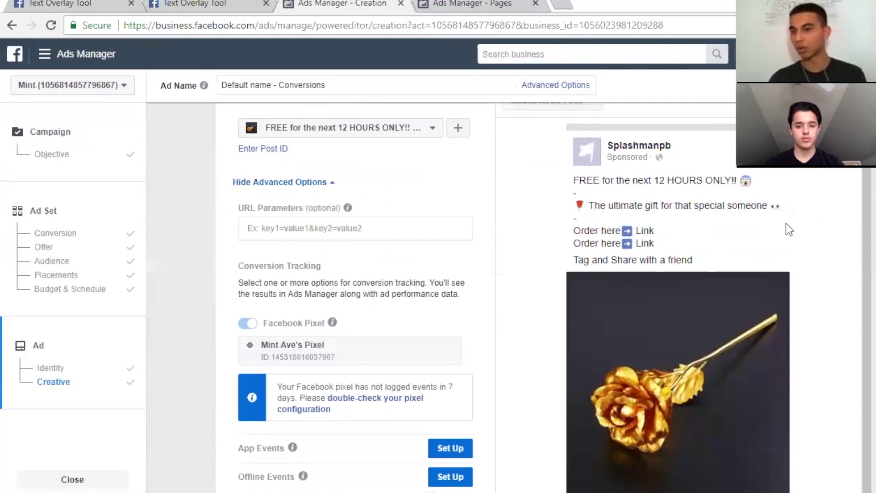
Switch the ad to Create Ad and look through its format, video, text and link sections
{"action": "scroll", "coordinate": [294, 329], "scroll_direction": "up", "scroll_amount": 6}
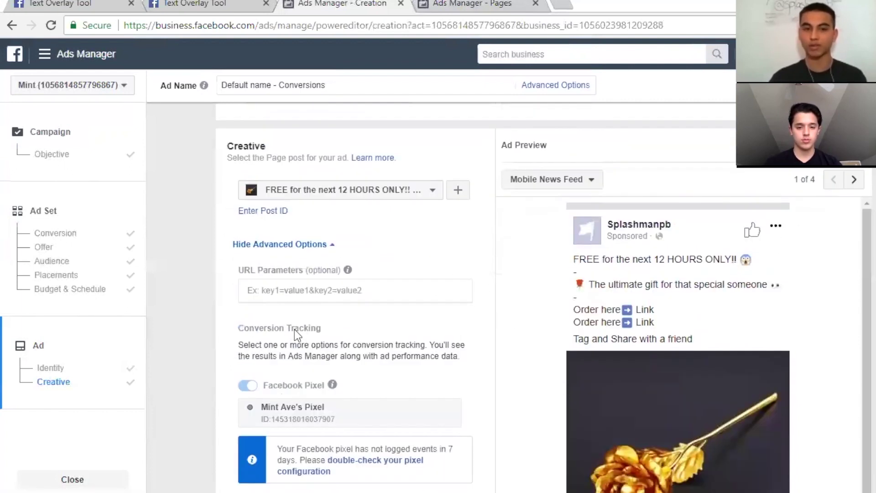
{"action": "left_click", "coordinate": [256, 160]}
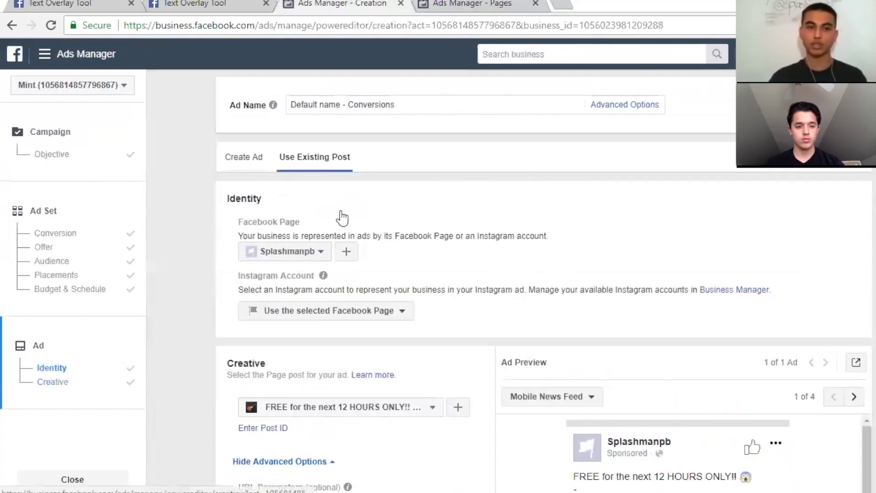
{"action": "scroll", "coordinate": [393, 374], "scroll_direction": "down", "scroll_amount": 3}
{"action": "scroll", "coordinate": [393, 374], "scroll_direction": "down", "scroll_amount": 5}
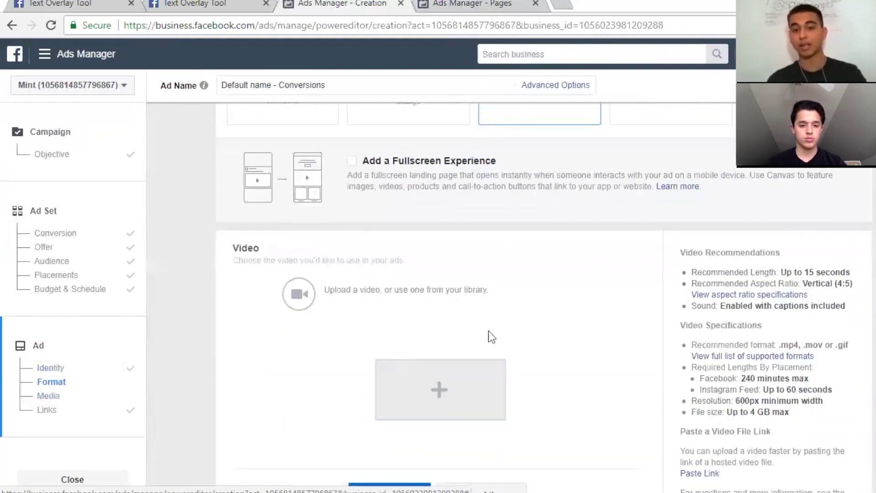
{"action": "scroll", "coordinate": [490, 335], "scroll_direction": "down", "scroll_amount": 8}
{"action": "scroll", "coordinate": [496, 338], "scroll_direction": "down", "scroll_amount": 3}
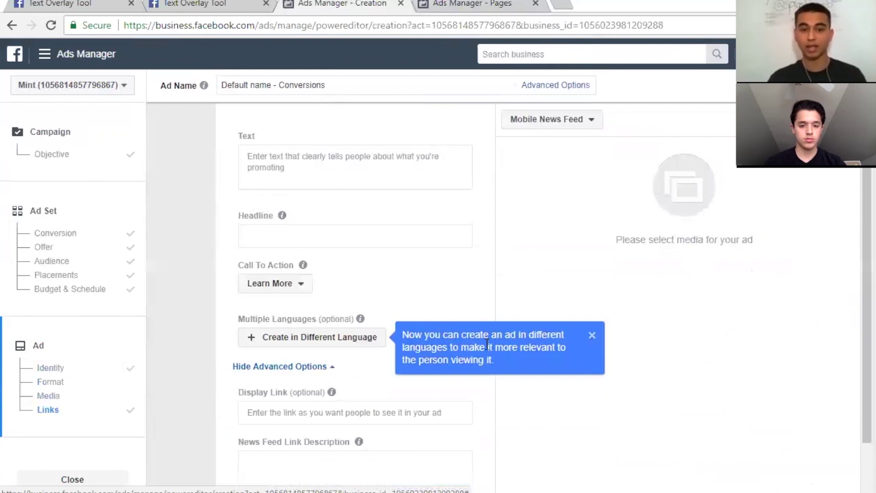
{"action": "scroll", "coordinate": [420, 190], "scroll_direction": "up", "scroll_amount": 5}
{"action": "scroll", "coordinate": [420, 190], "scroll_direction": "up", "scroll_amount": 6}
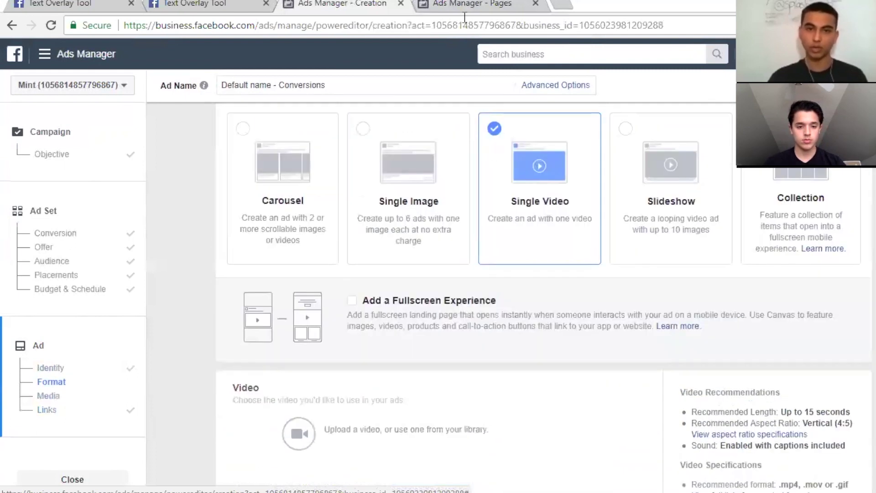
Check the gold rose post's details in Page Posts, and set the ad in Ads Manager back to Use Existing Post
{"action": "left_click", "coordinate": [470, 5]}
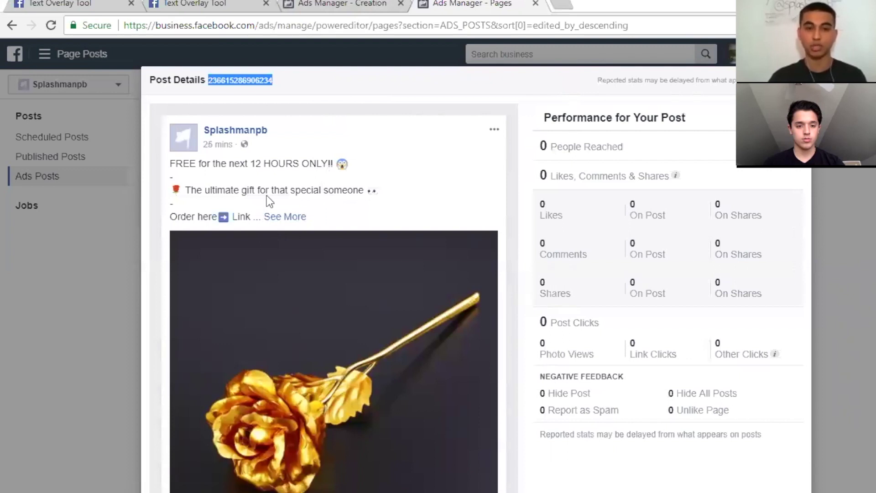
{"action": "left_click", "coordinate": [346, 5]}
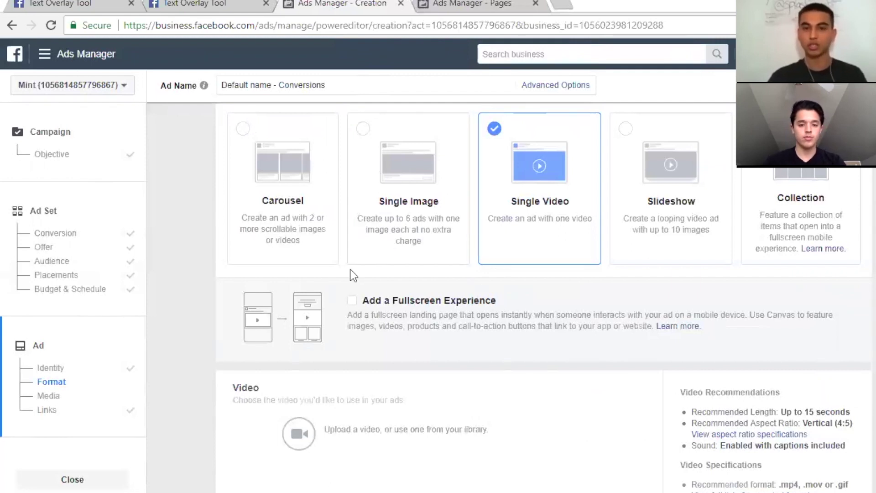
{"action": "scroll", "coordinate": [338, 269], "scroll_direction": "up", "scroll_amount": 6}
{"action": "left_click", "coordinate": [336, 159]}
{"action": "scroll", "coordinate": [409, 232], "scroll_direction": "down", "scroll_amount": 2}
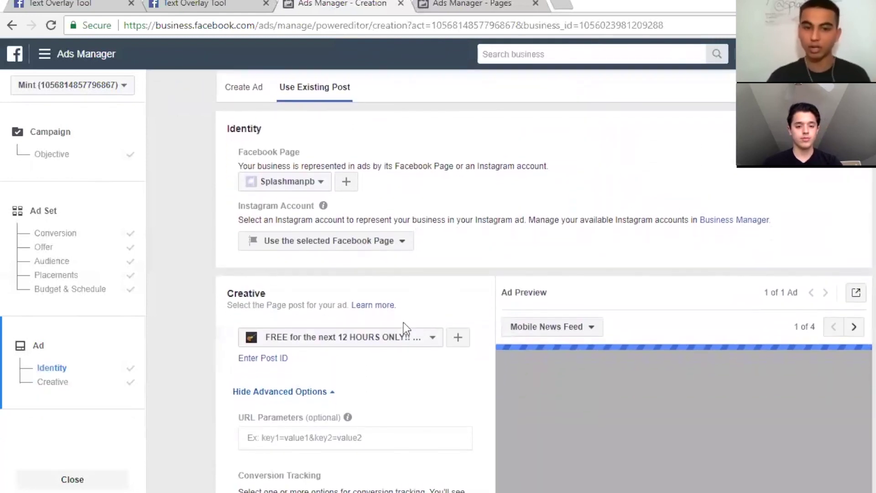
{"action": "scroll", "coordinate": [456, 367], "scroll_direction": "down", "scroll_amount": 3}
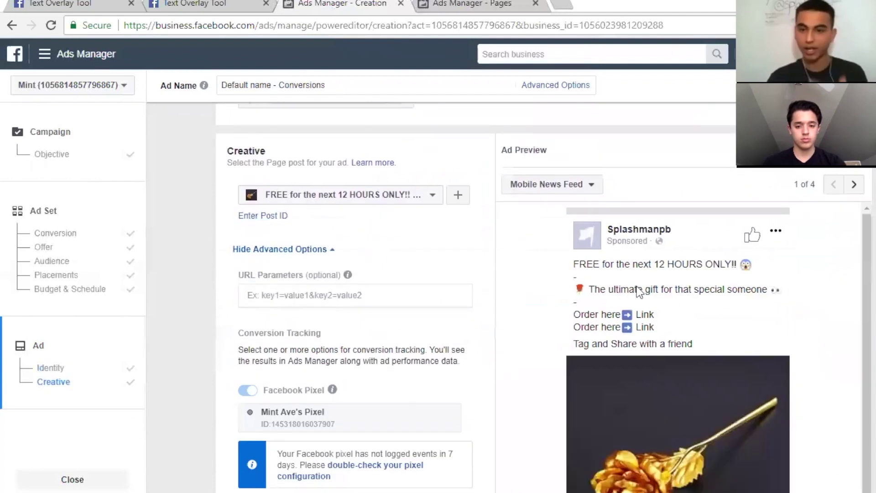
Preview the gold rose ad in Mobile News Feed, Feature Phone, Desktop News Feed and Instagram Feed
{"action": "scroll", "coordinate": [803, 279], "scroll_direction": "down", "scroll_amount": 1}
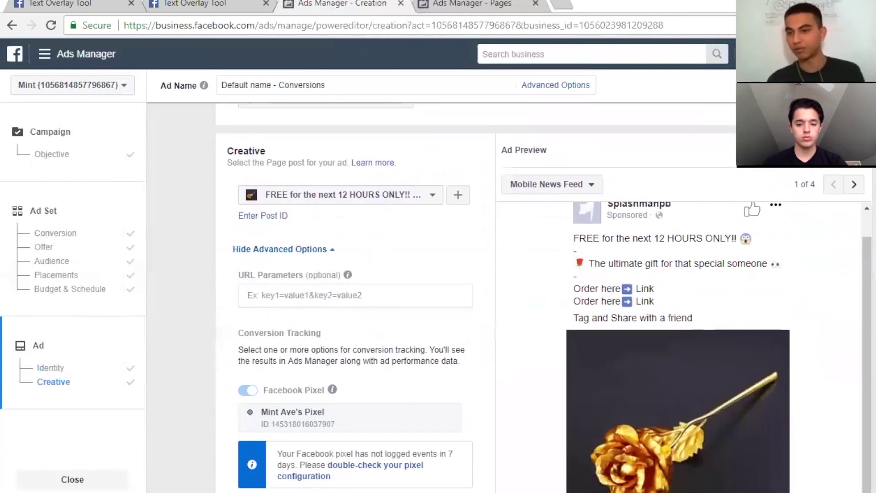
{"action": "scroll", "coordinate": [457, 296], "scroll_direction": "down", "scroll_amount": 1}
{"action": "scroll", "coordinate": [457, 296], "scroll_direction": "up", "scroll_amount": 2}
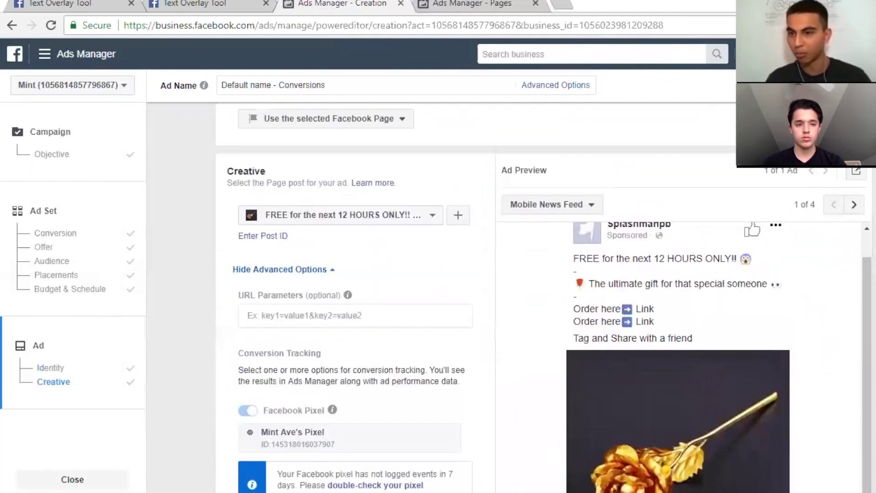
{"action": "left_click", "coordinate": [854, 205]}
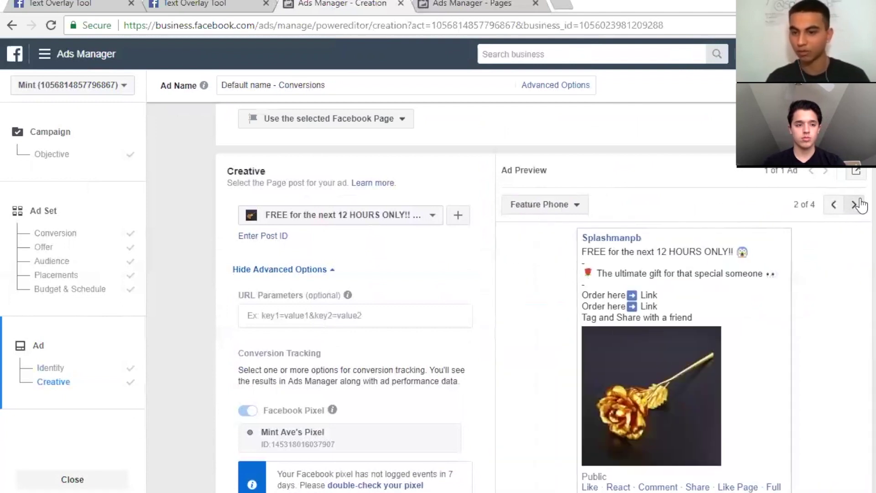
{"action": "left_click", "coordinate": [853, 205]}
{"action": "left_click", "coordinate": [854, 205]}
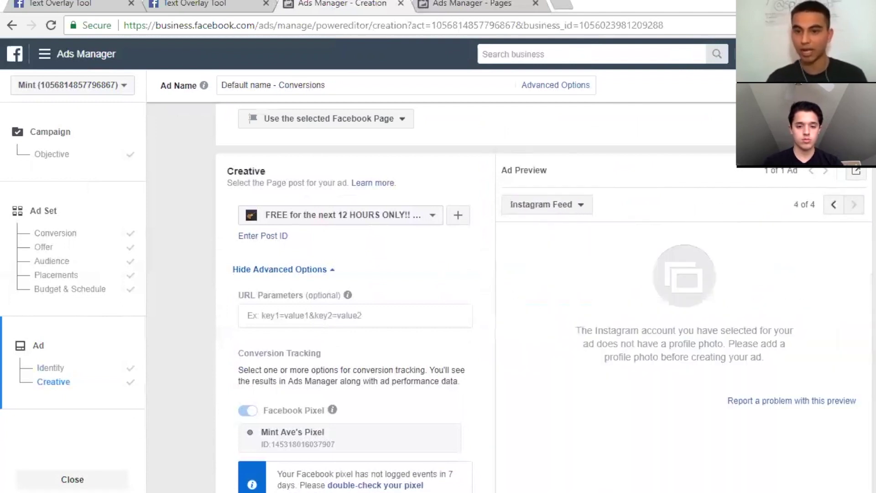
Read the notice in the Instagram Feed preview, and return the ad preview to Mobile News Feed
{"action": "scroll", "coordinate": [848, 205], "scroll_direction": "down", "scroll_amount": 1}
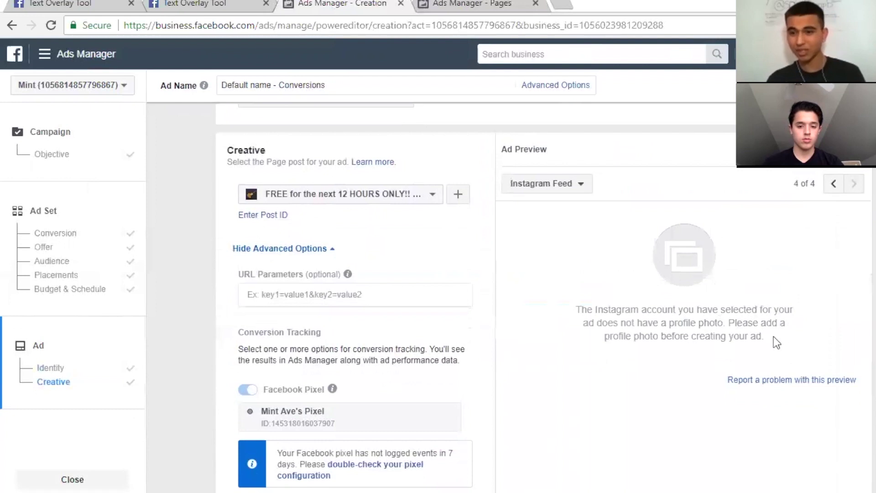
{"action": "left_click_drag", "start_coordinate": [775, 338], "coordinate": [704, 323]}
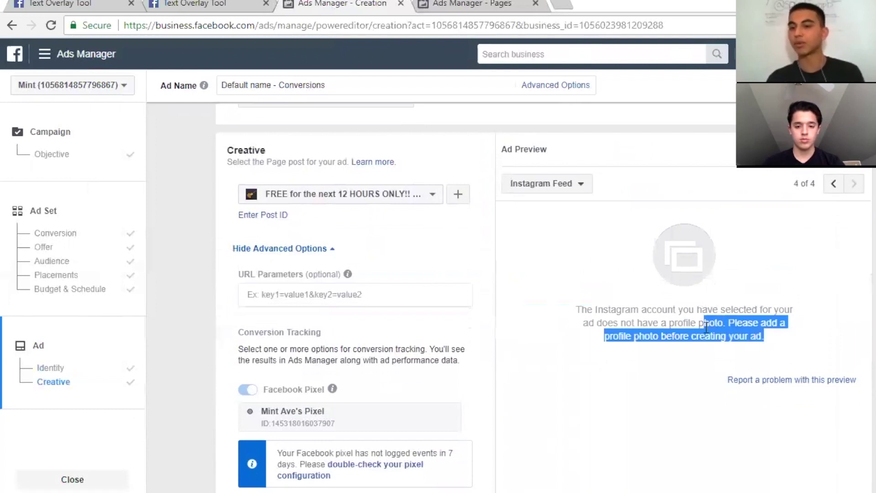
{"action": "left_click", "coordinate": [614, 278]}
{"action": "left_click", "coordinate": [834, 184]}
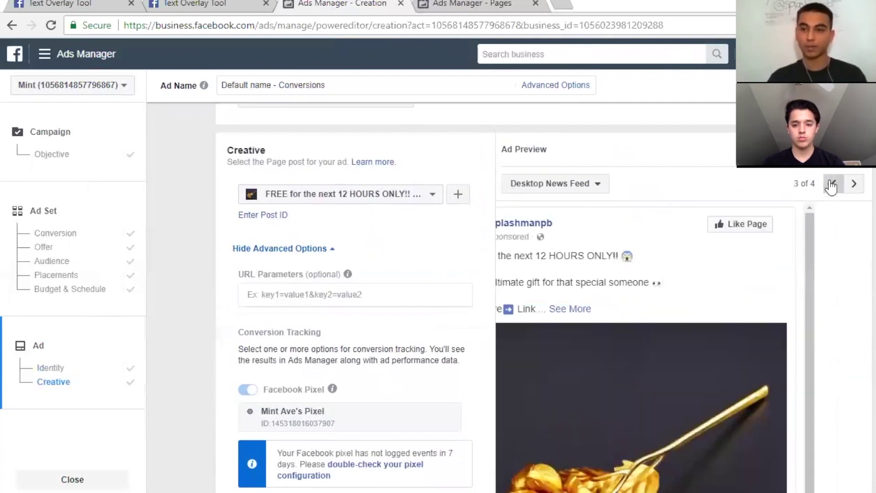
{"action": "left_click", "coordinate": [838, 186]}
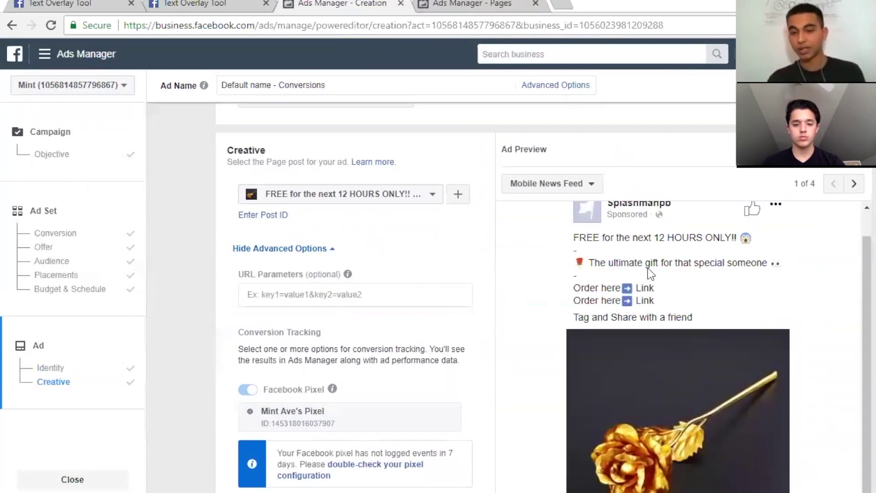
Check which Facebook pixel is assigned under the ad's conversion tracking
{"action": "scroll", "coordinate": [680, 349], "scroll_direction": "down", "scroll_amount": 3}
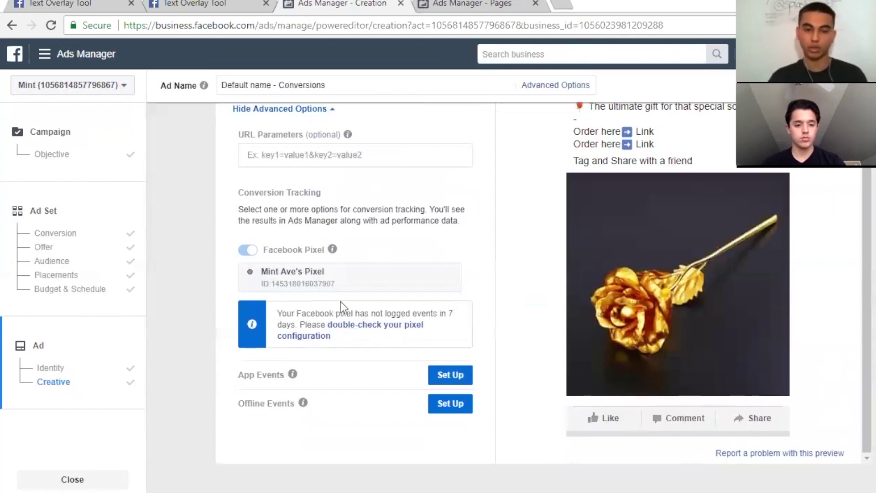
{"action": "left_click_drag", "start_coordinate": [335, 284], "coordinate": [256, 272]}
{"action": "left_click", "coordinate": [396, 256]}
{"action": "scroll", "coordinate": [396, 263], "scroll_direction": "up", "scroll_amount": 3}
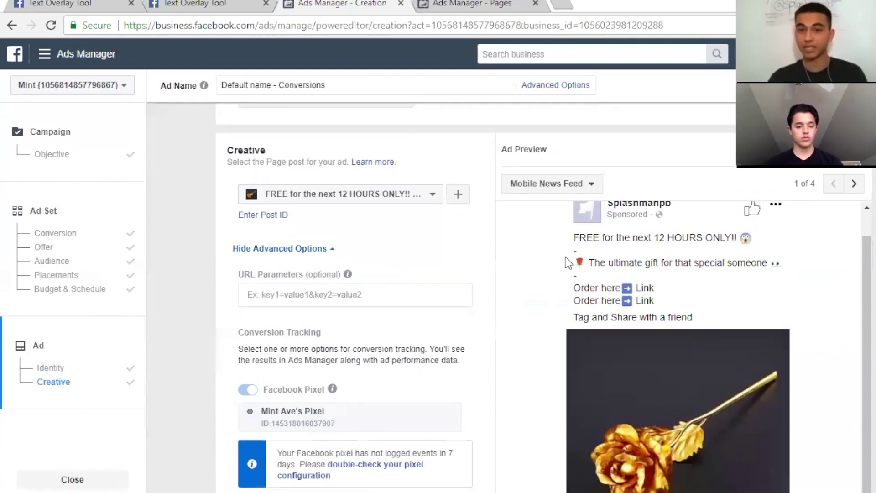
{"action": "scroll", "coordinate": [566, 263], "scroll_direction": "up", "scroll_amount": 4}
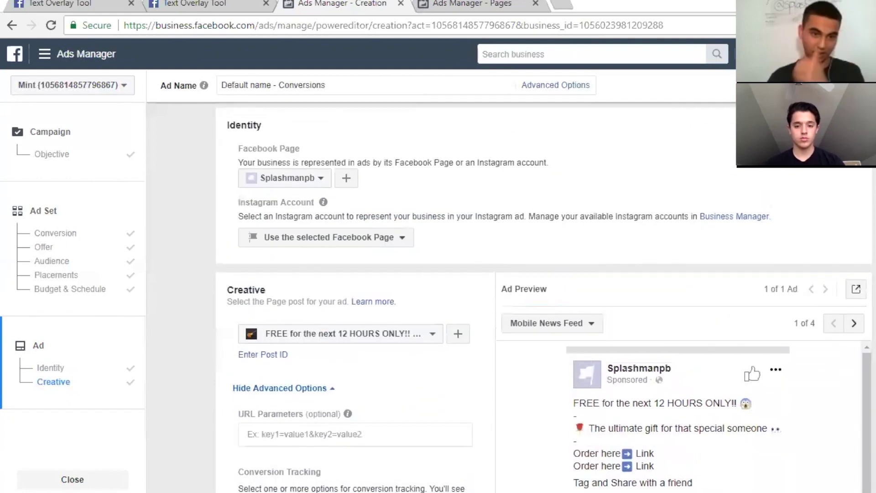
Open the pre-confirmation review, read through the campaign, ad set and ad settings, and close it
{"action": "scroll", "coordinate": [565, 262], "scroll_direction": "down", "scroll_amount": 7}
{"action": "scroll", "coordinate": [566, 262], "scroll_direction": "up", "scroll_amount": 3}
{"action": "scroll", "coordinate": [565, 263], "scroll_direction": "down", "scroll_amount": 4}
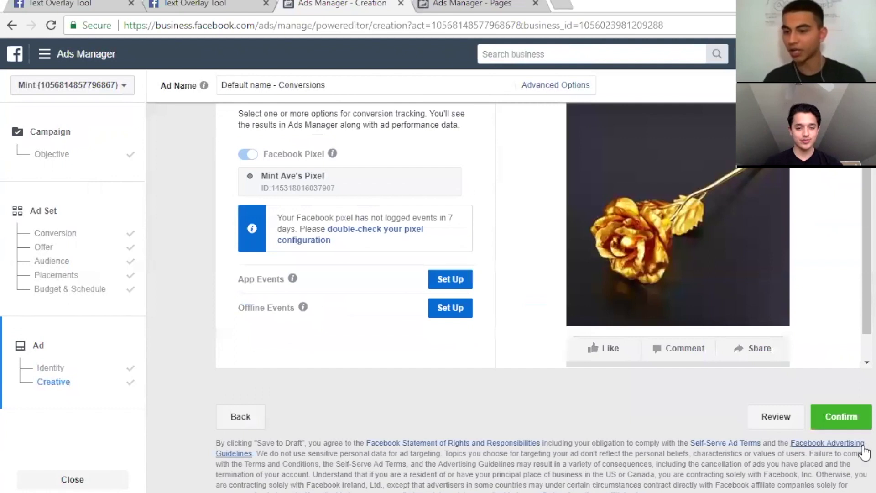
{"action": "left_click", "coordinate": [782, 423]}
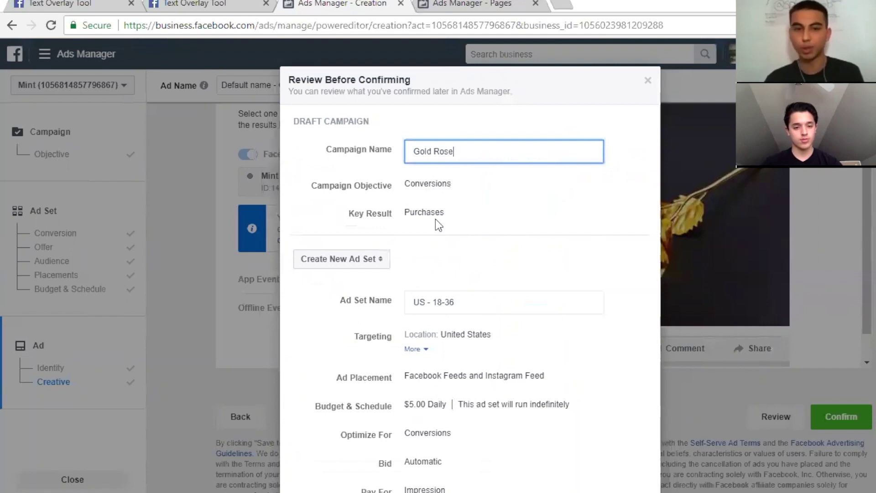
{"action": "scroll", "coordinate": [461, 206], "scroll_direction": "down", "scroll_amount": 3}
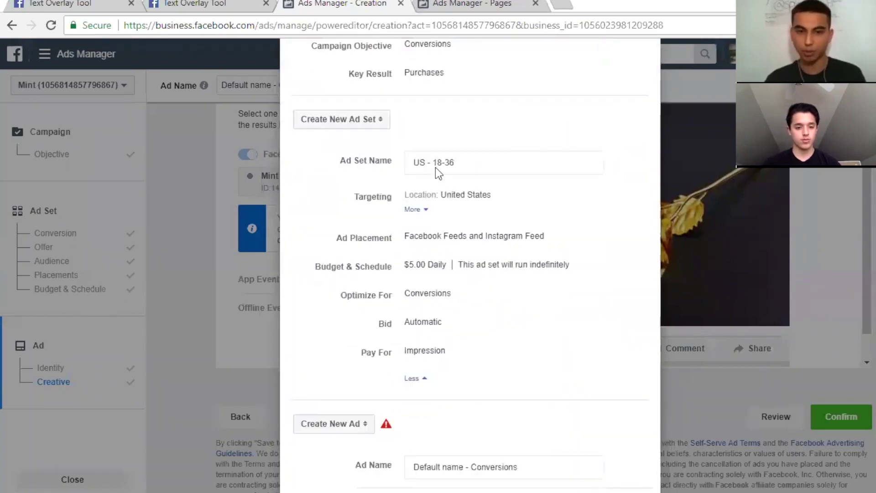
{"action": "scroll", "coordinate": [484, 313], "scroll_direction": "down", "scroll_amount": 2}
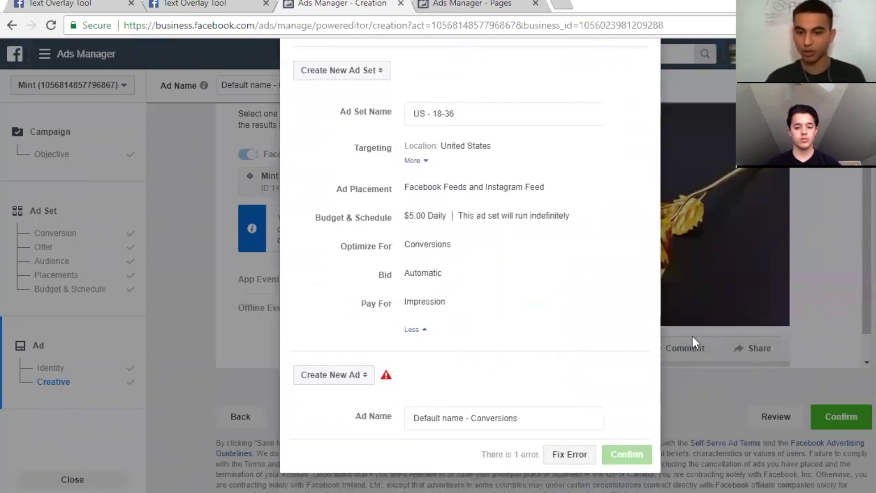
{"action": "scroll", "coordinate": [610, 162], "scroll_direction": "up", "scroll_amount": 5}
{"action": "left_click", "coordinate": [642, 78]}
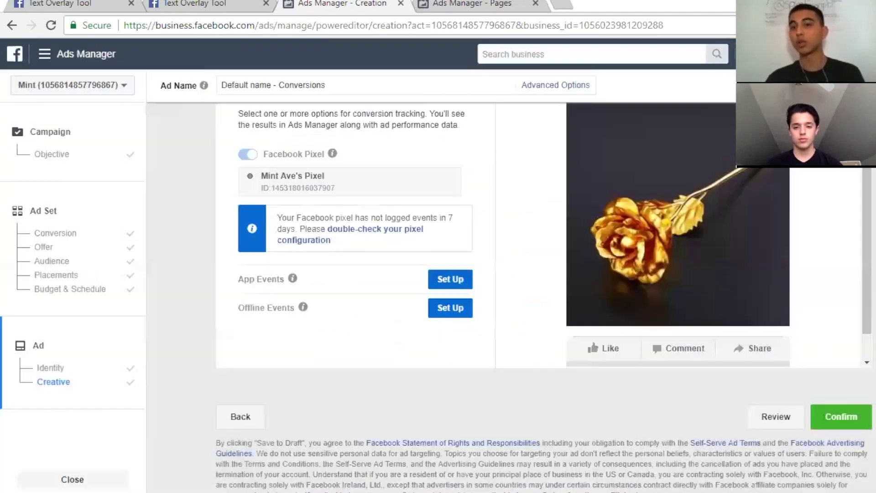
Try to confirm the Gold Rose campaign, and read what has to be fixed
{"action": "left_click", "coordinate": [825, 416]}
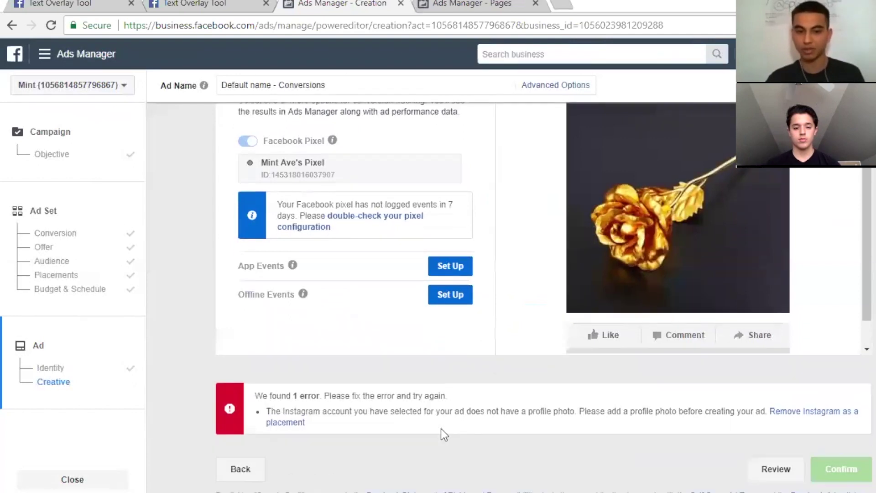
{"action": "scroll", "coordinate": [441, 428], "scroll_direction": "down", "scroll_amount": 1}
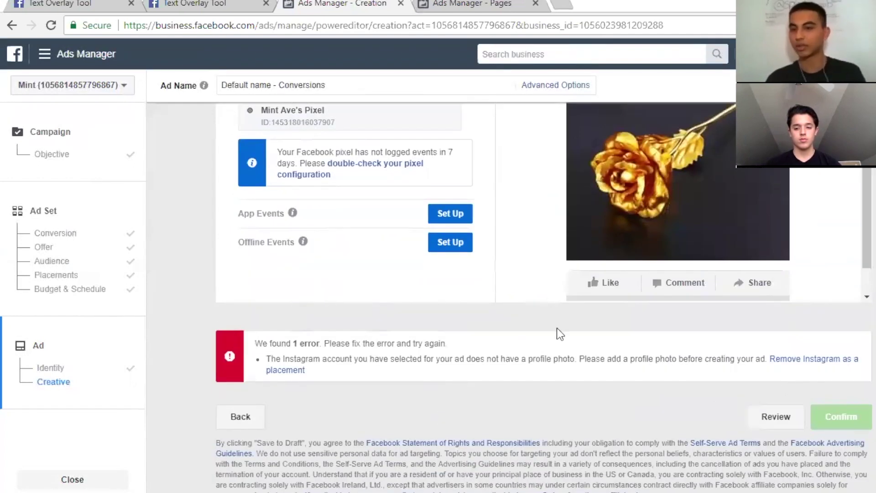
{"action": "scroll", "coordinate": [664, 361], "scroll_direction": "up", "scroll_amount": 3}
{"action": "scroll", "coordinate": [730, 388], "scroll_direction": "down", "scroll_amount": 3}
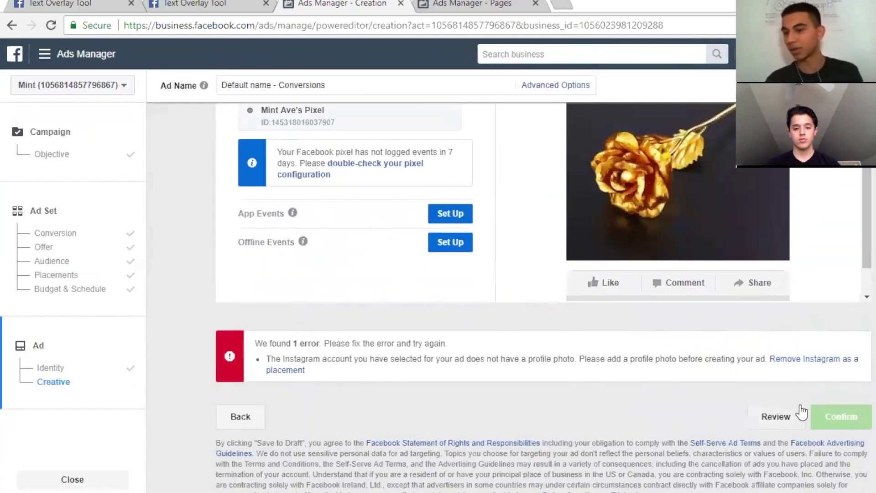